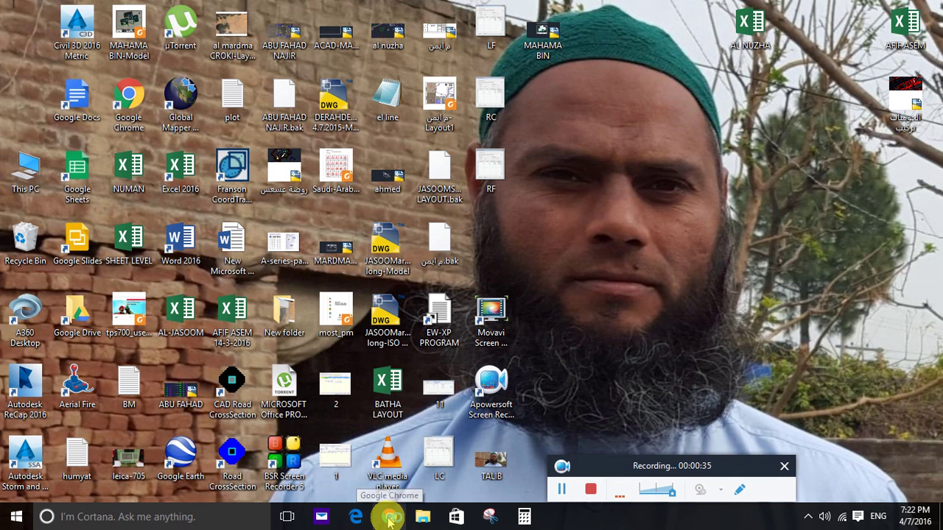
- Switch to Google Chrome, search for utorrent and open the official µTorrent website
click(391, 518)
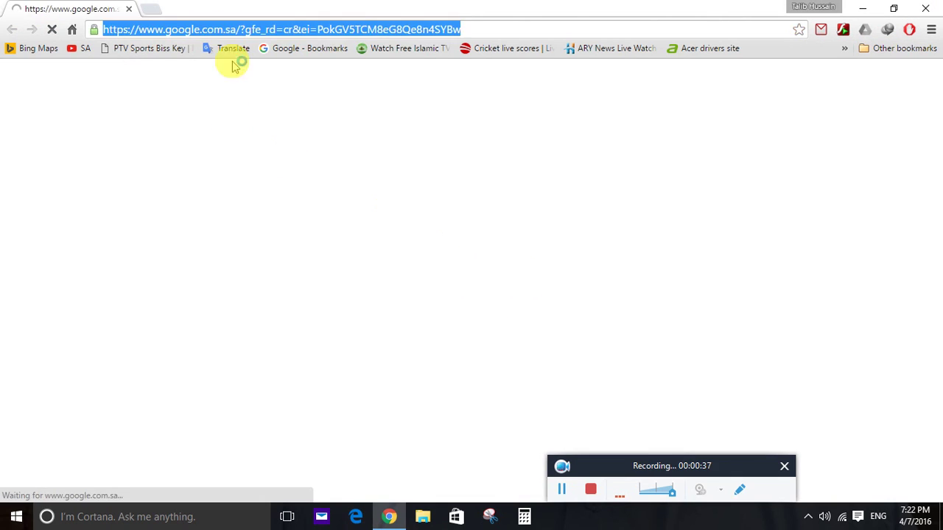
text(UT)
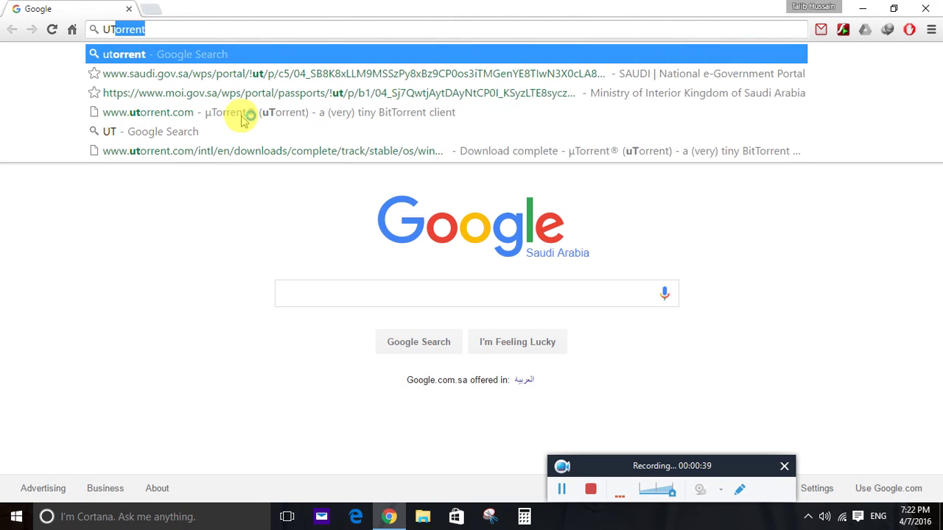
text(O)
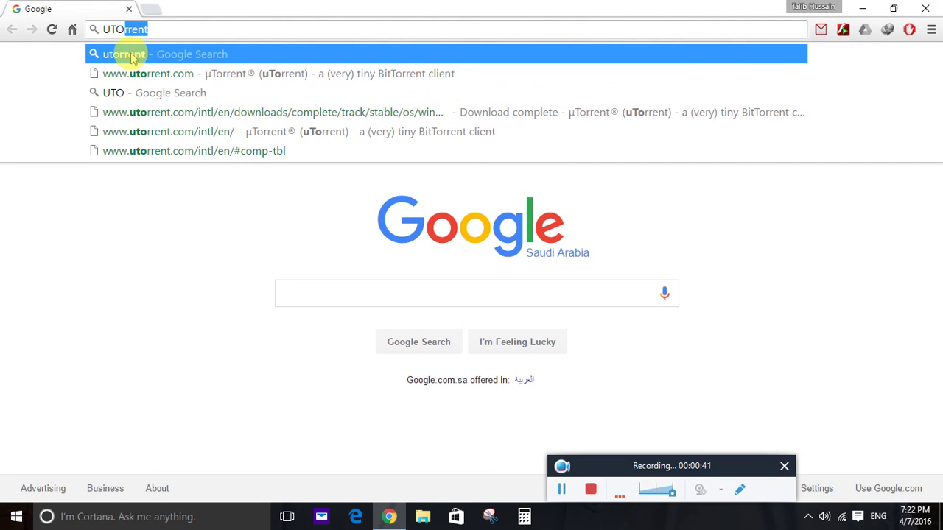
click(133, 56)
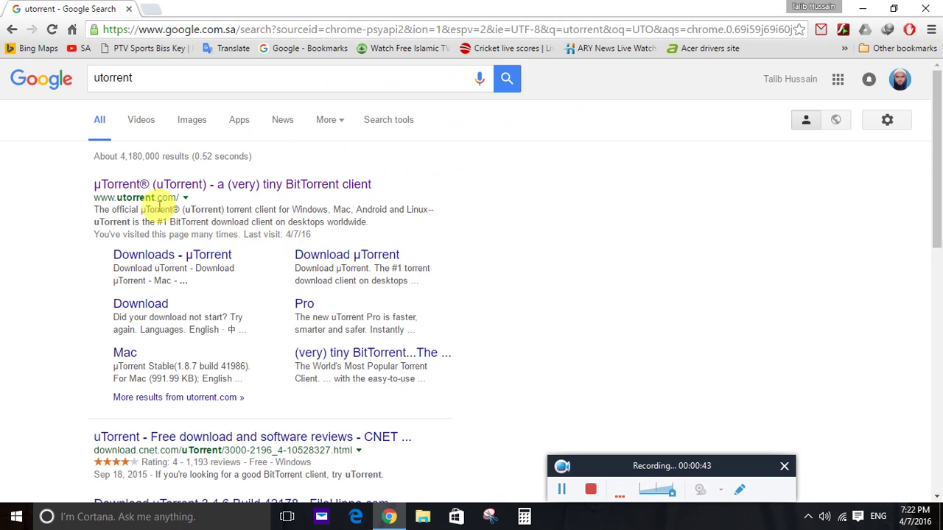
click(353, 184)
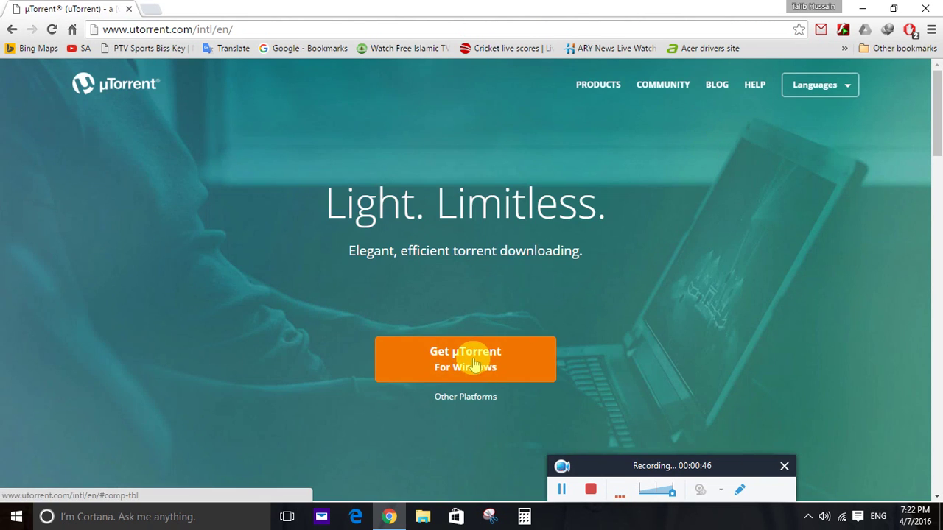
- Download µTorrent for Windows and show the downloaded installer in its folder
click(469, 361)
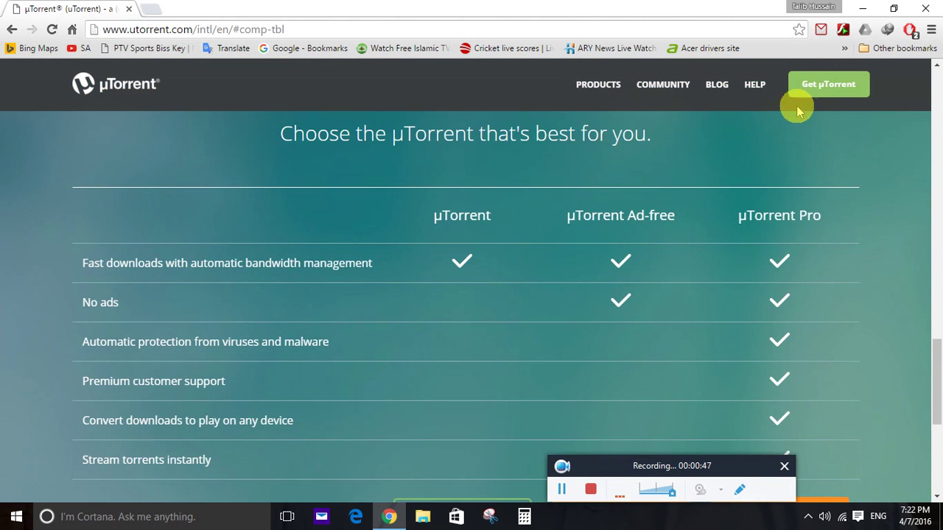
click(822, 84)
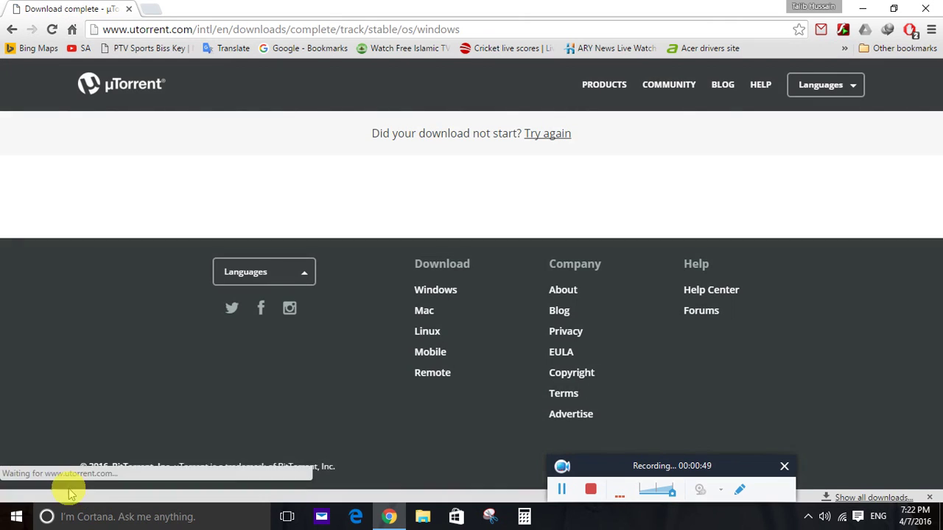
click(228, 487)
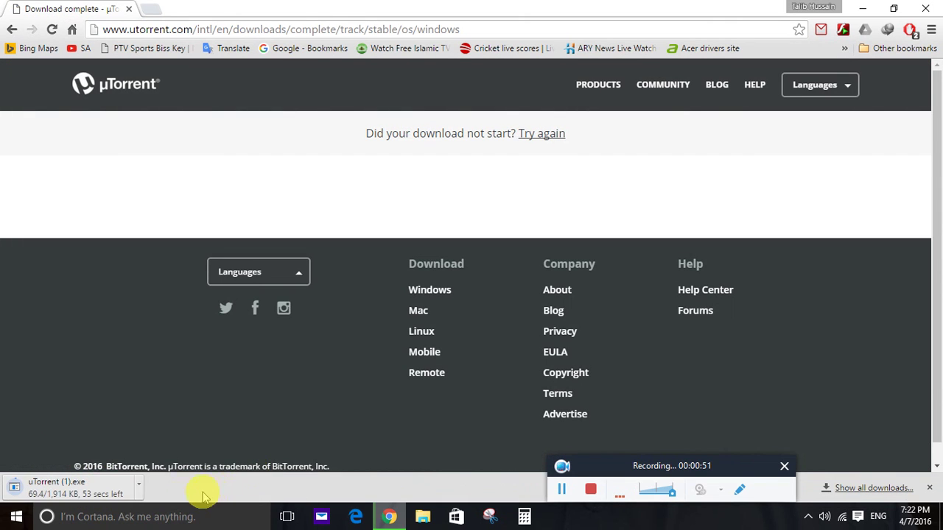
click(140, 486)
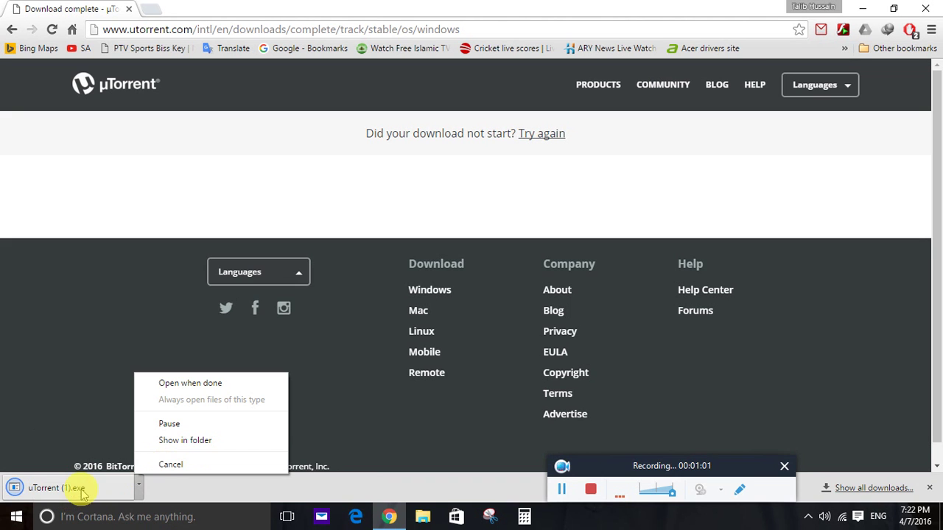
click(166, 440)
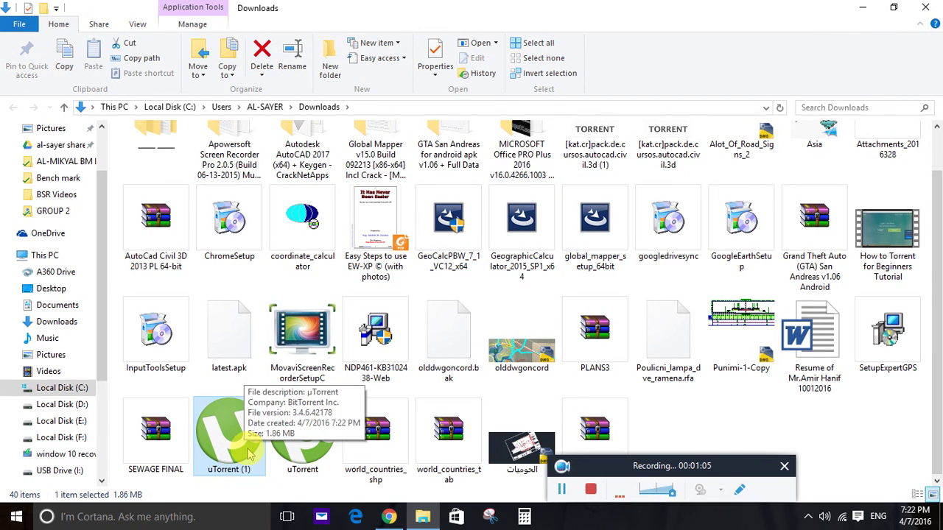
- Delete the uTorrent (1) installer from the Downloads folder and close the folder window
double_click(226, 437)
key(Delete)
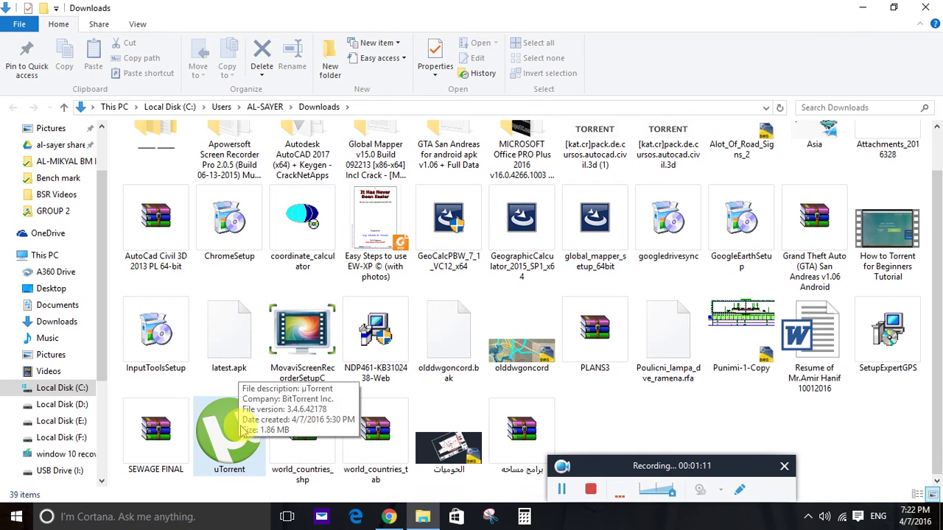
click(811, 518)
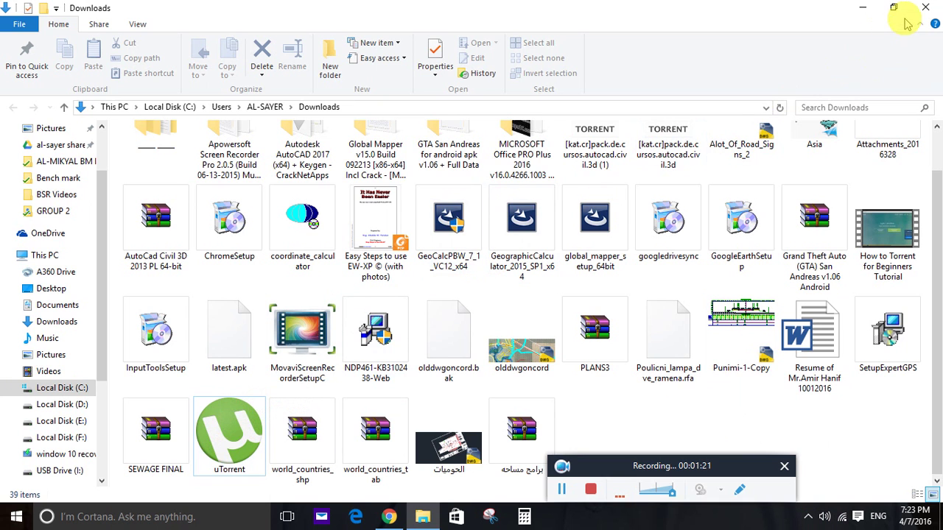
click(925, 8)
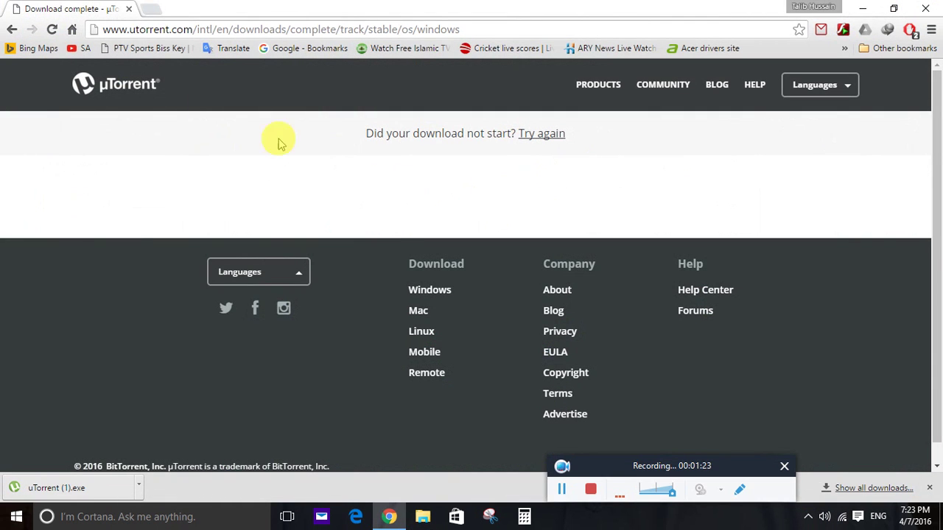
- Go to the Google home page, search for PICKTORRENT and open the Picktorrent website
click(71, 29)
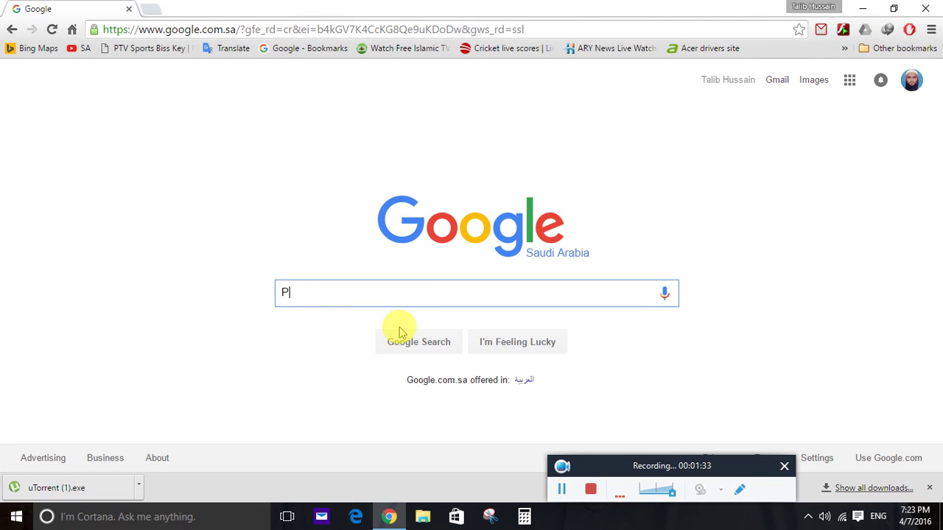
text(CK)
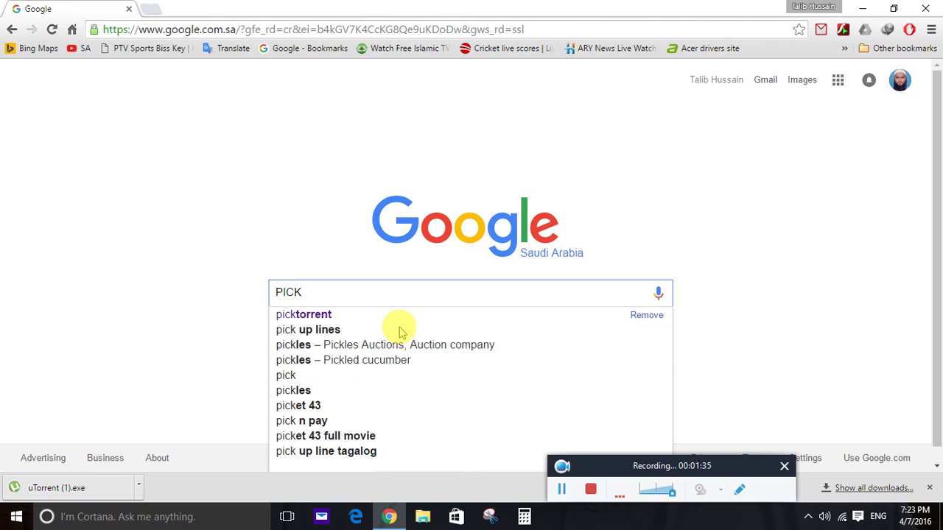
text(TORRENT)
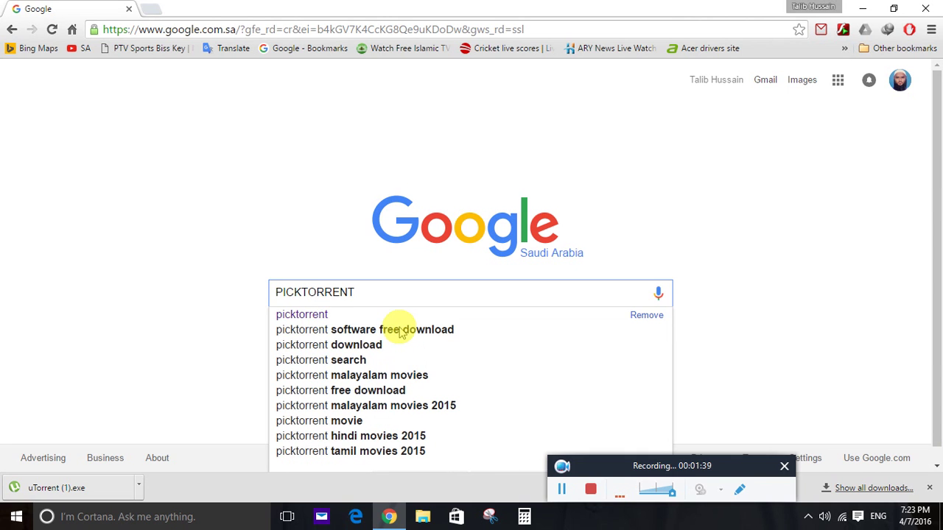
key(Return)
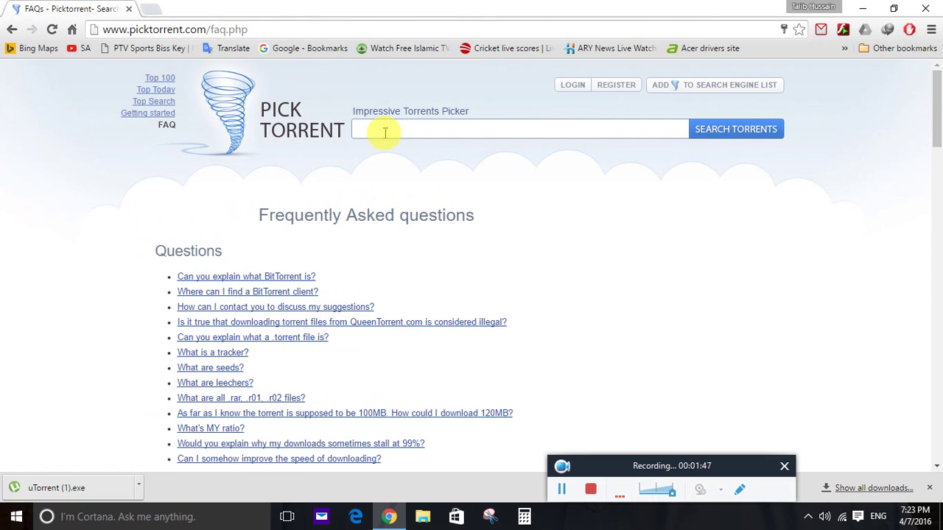
- Search Picktorrent for "autocad civil 3d 2016"
click(383, 131)
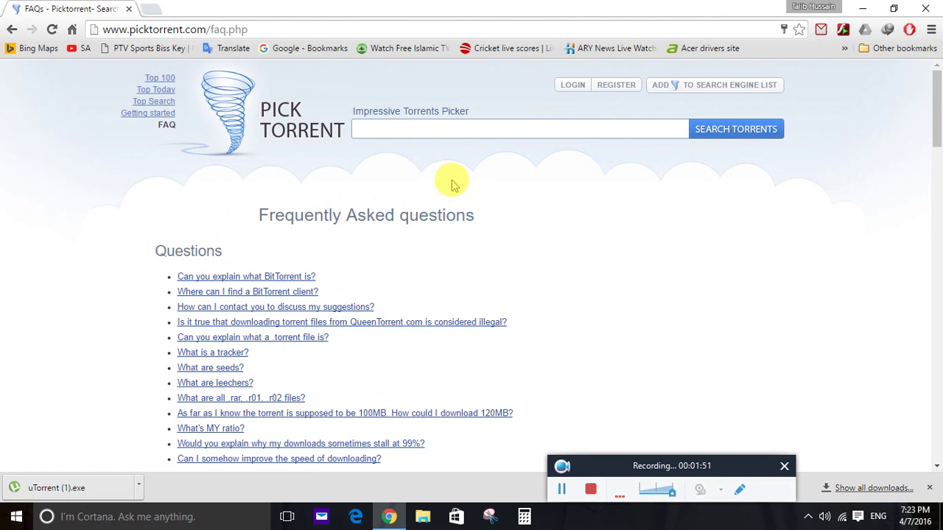
text(AUTOCAD CIVIL E)
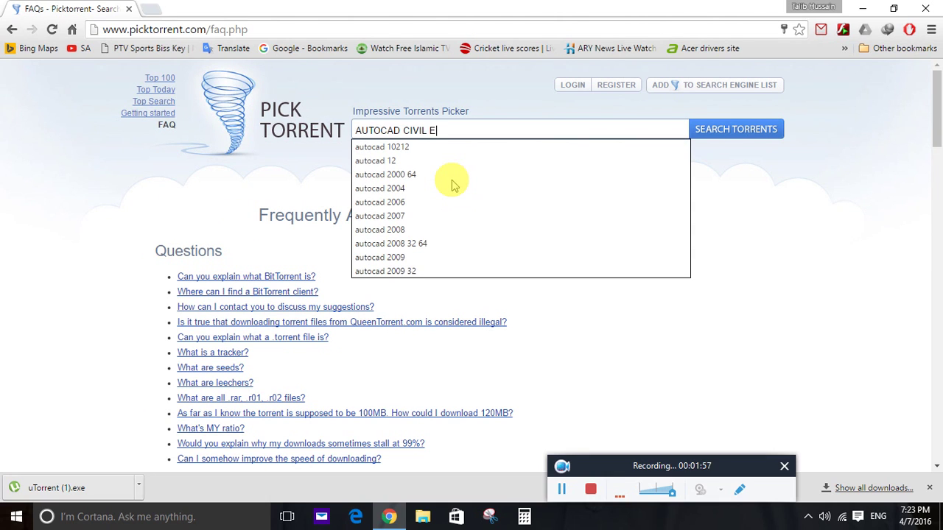
key(BackSpace)
text(3D)
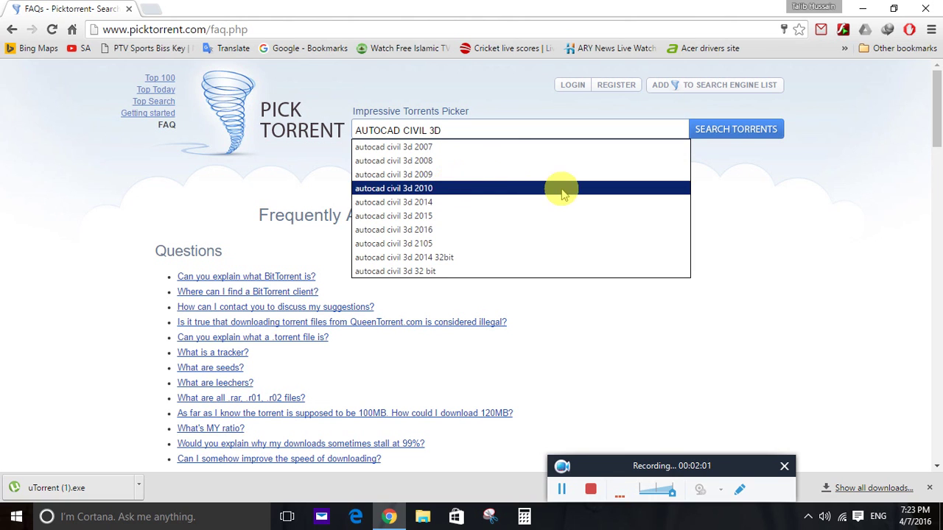
click(401, 230)
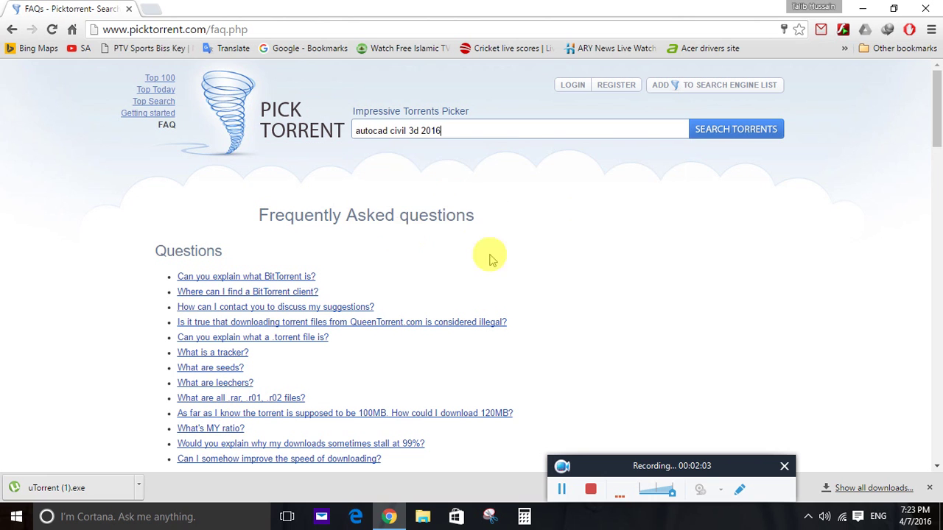
click(709, 130)
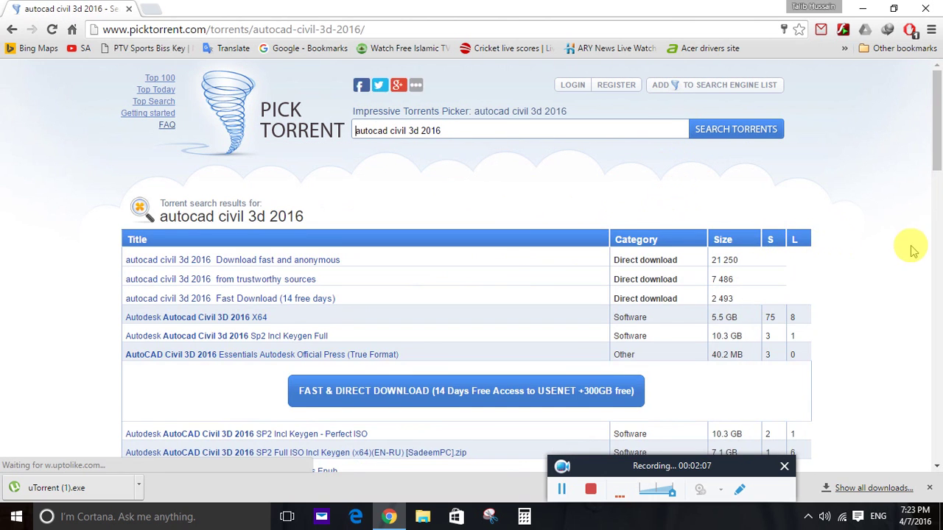
- Open the result "Autodesk AutoCAD Civil 3D 2016 SP2 Incl Keygen - Perfect ISO" in a new tab and switch to it
scroll(904, 254, down, 3)
scroll(895, 258, down, 6)
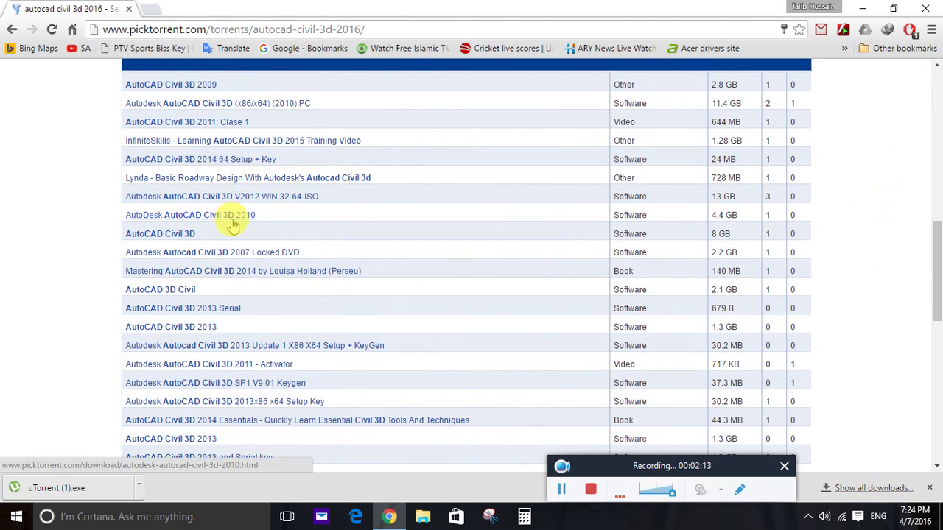
scroll(294, 228, up, 5)
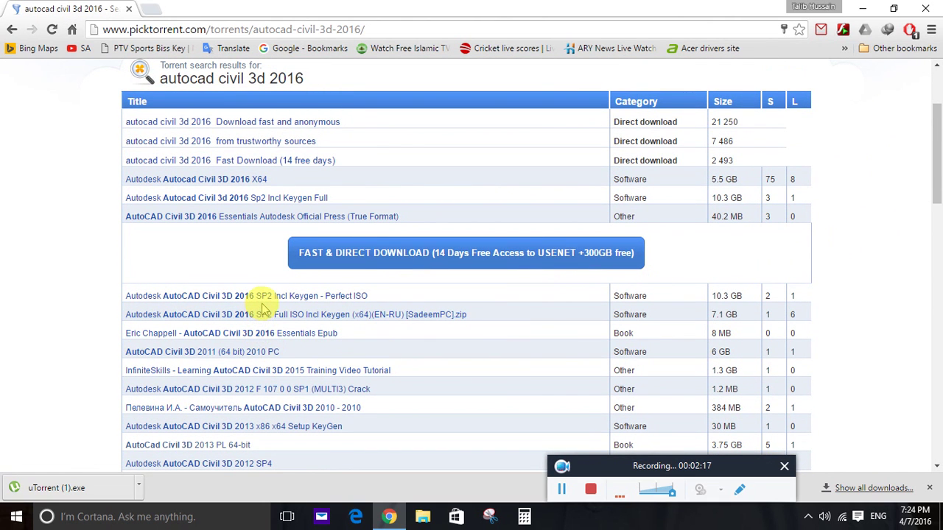
right_click(223, 299)
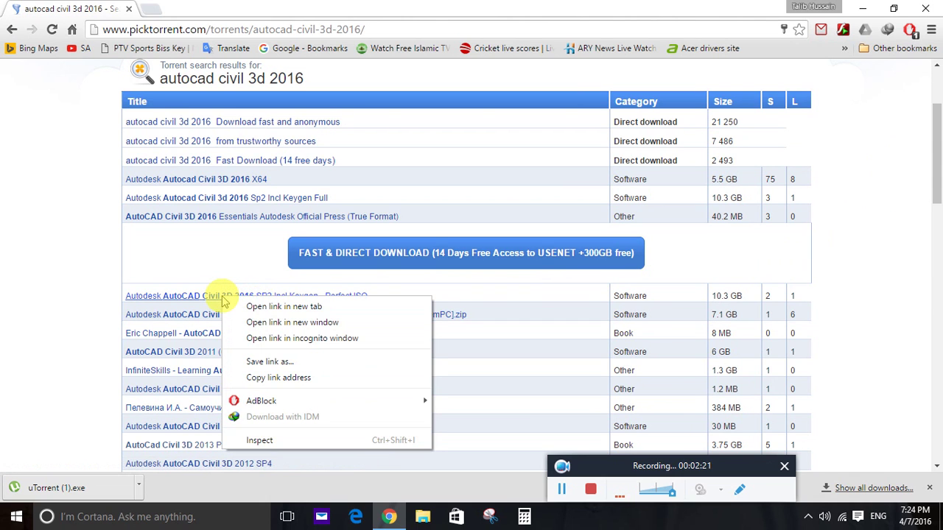
click(63, 313)
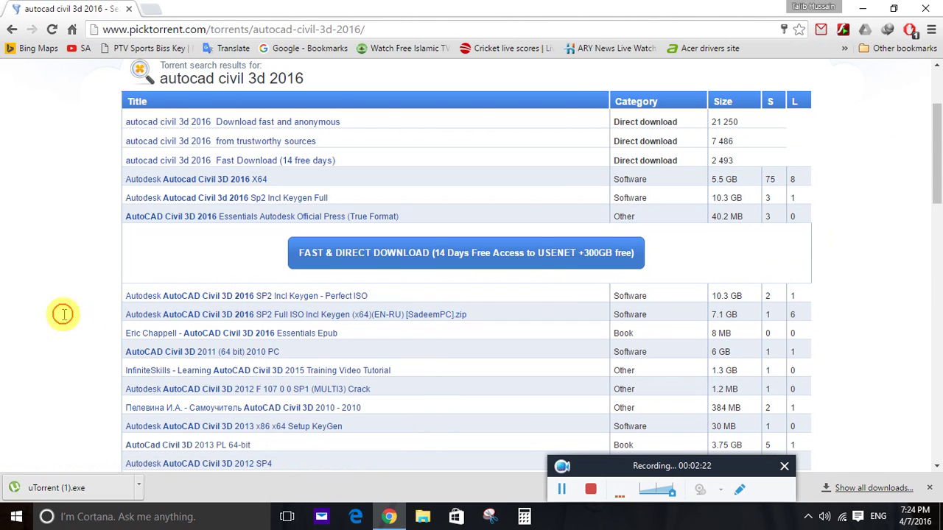
right_click(254, 298)
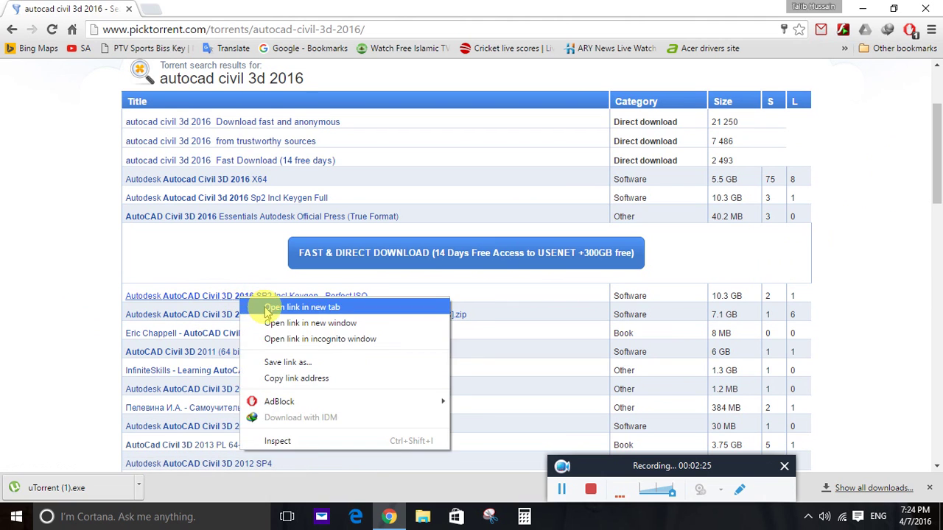
click(270, 311)
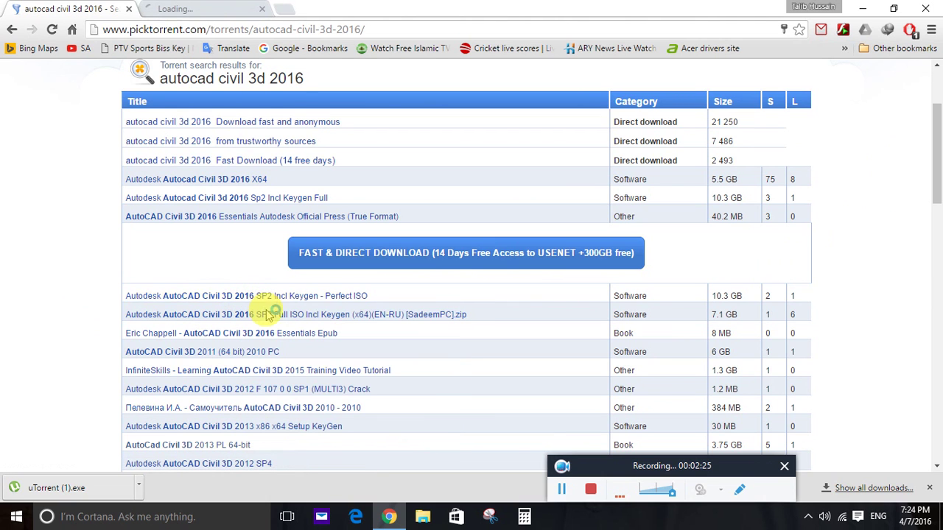
click(210, 8)
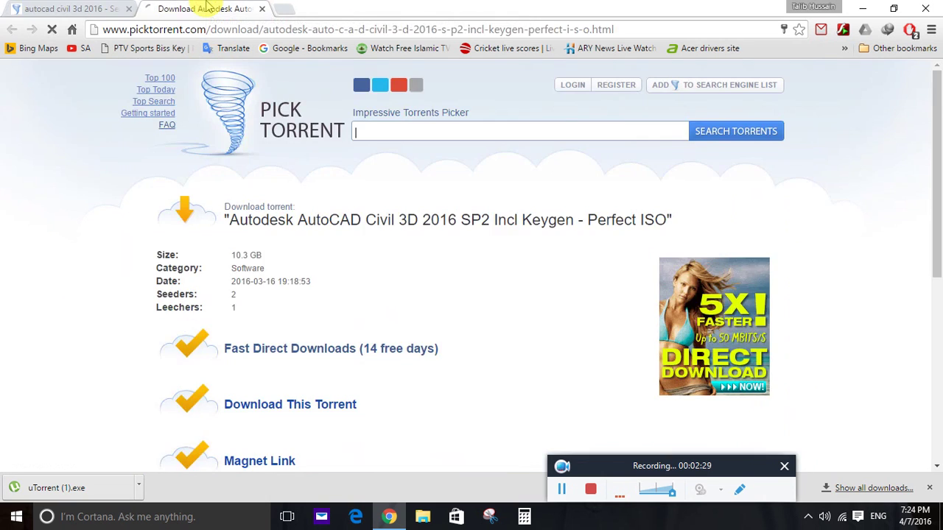
- Download the torrent file from the AutoCAD Civil 3D 2016 SP2 torrent page
scroll(358, 254, down, 4)
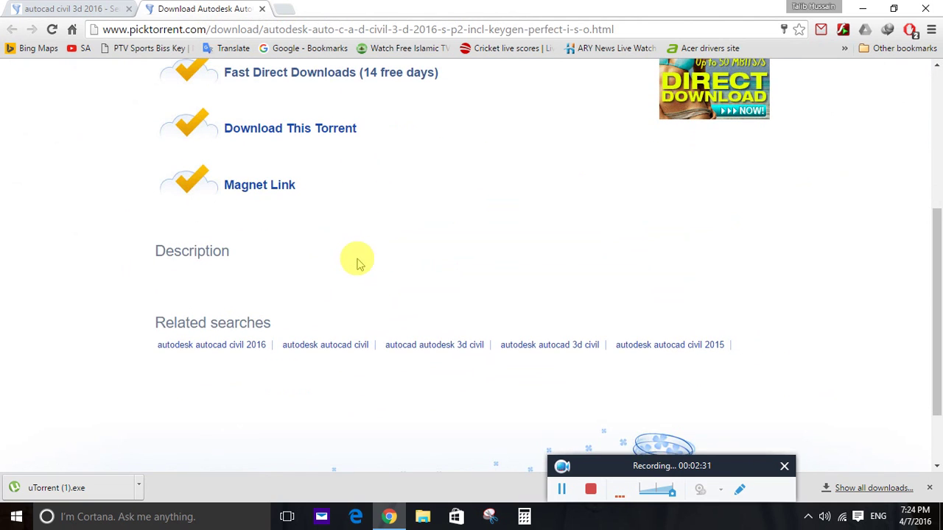
scroll(360, 257, up, 4)
scroll(378, 362, down, 4)
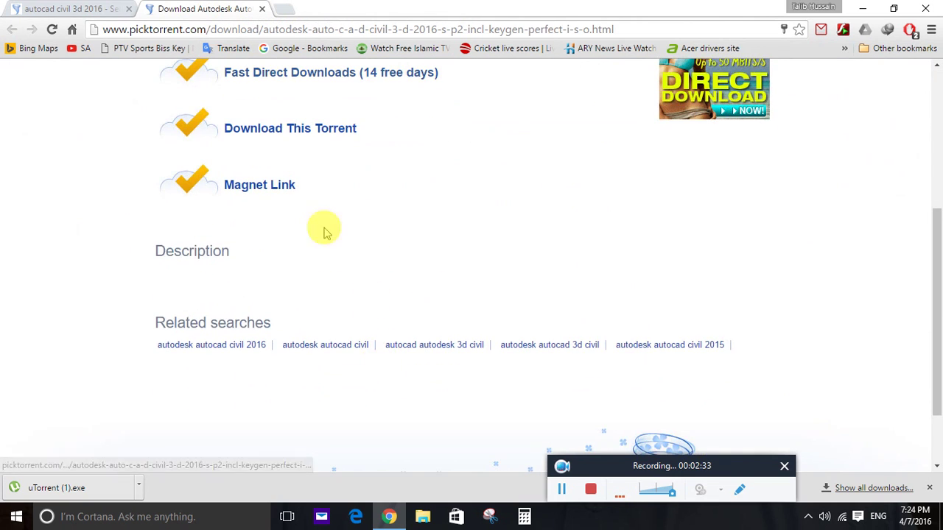
click(265, 130)
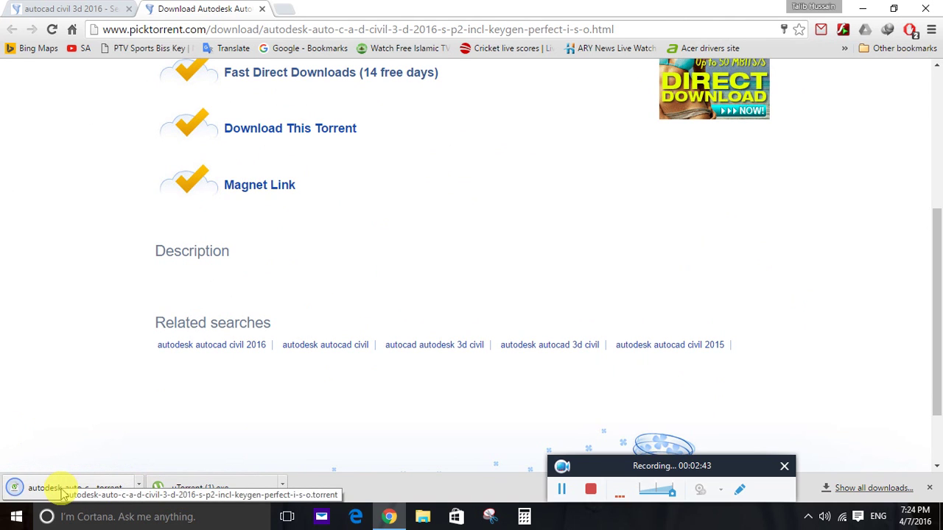
- Open the downloaded torrent file in µTorrent, add it with the default save options, and return to Chrome
click(13, 488)
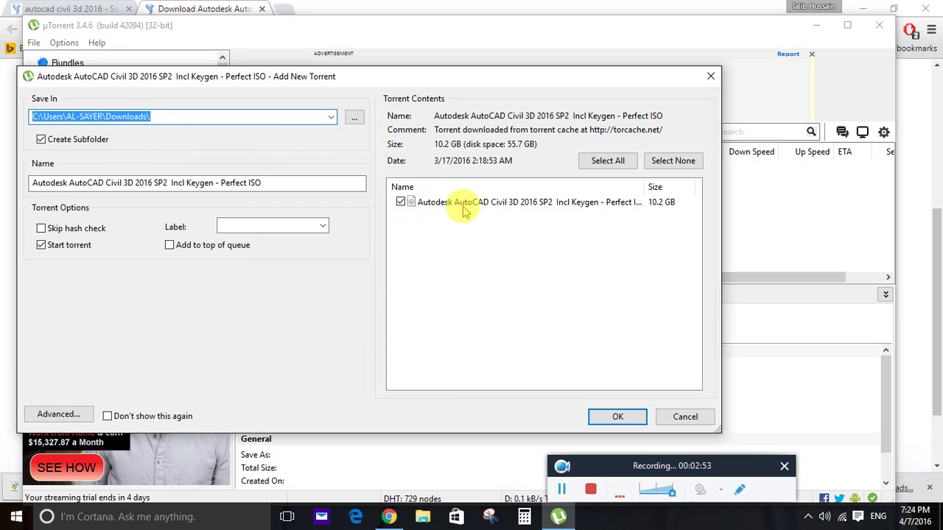
click(613, 419)
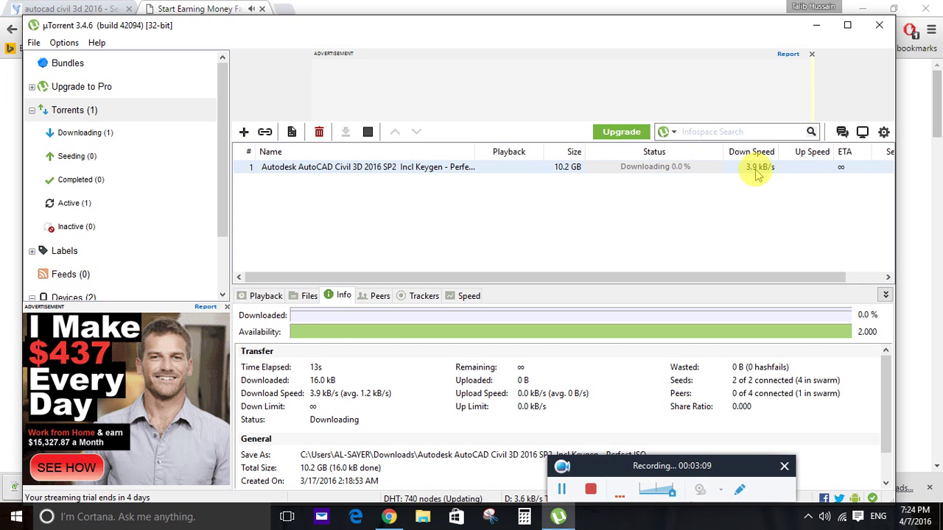
click(562, 7)
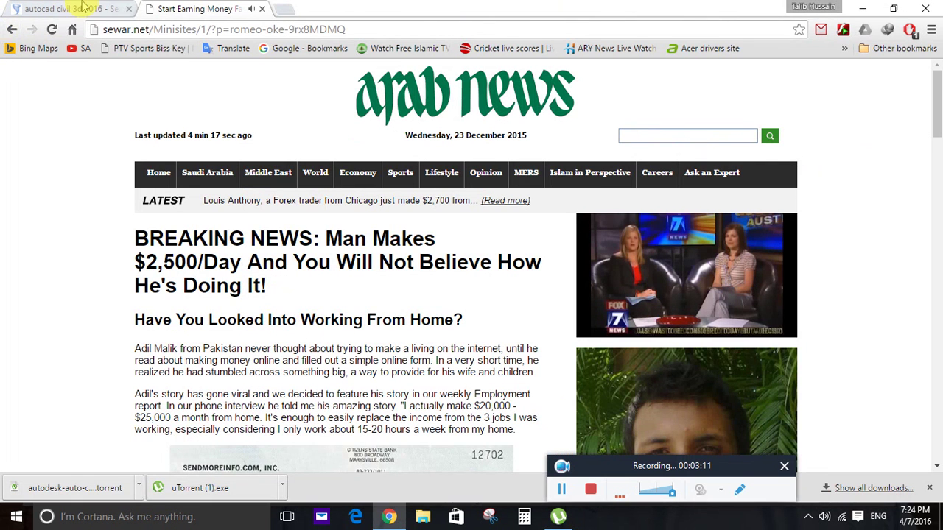
- Close the advertisement tab, and minimize Chrome to check the AutoCAD Civil 3D download in µTorrent before closing that window
click(261, 8)
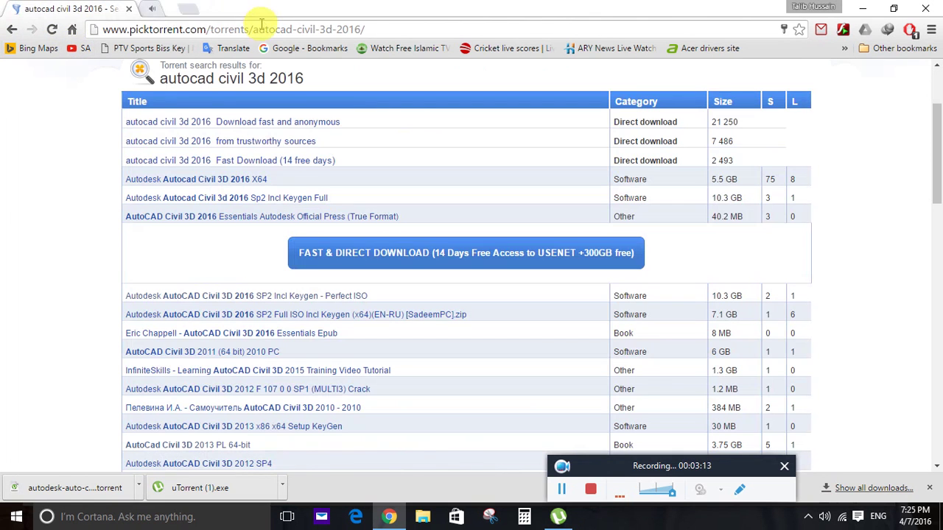
click(863, 8)
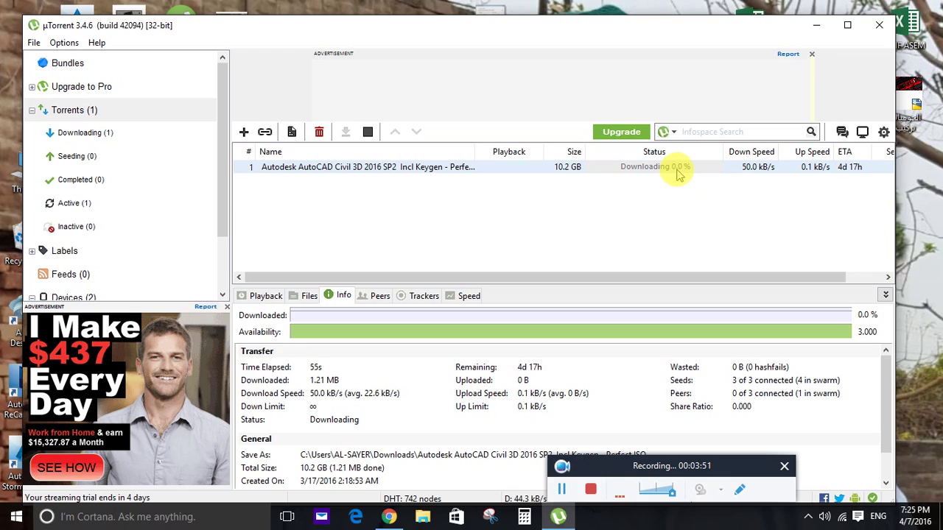
click(876, 28)
- Return to Chrome and open a new browser tab
click(390, 515)
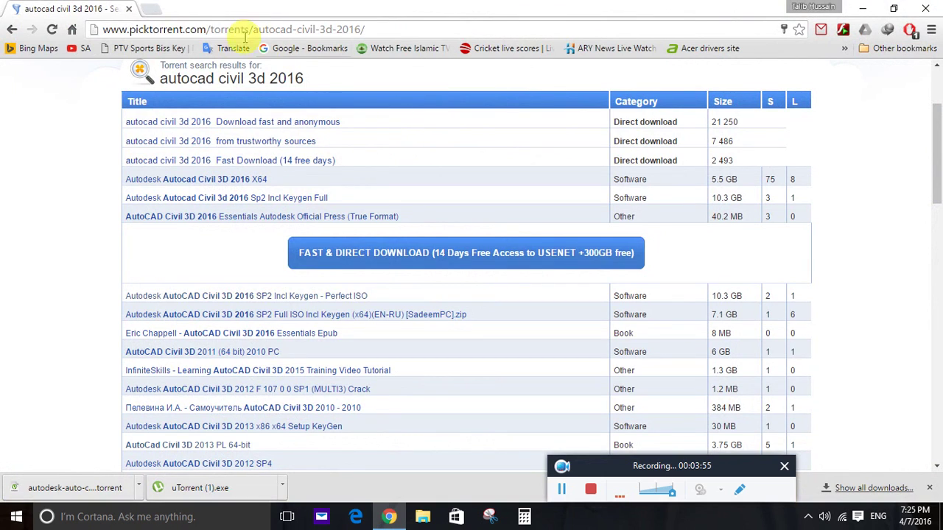
click(151, 9)
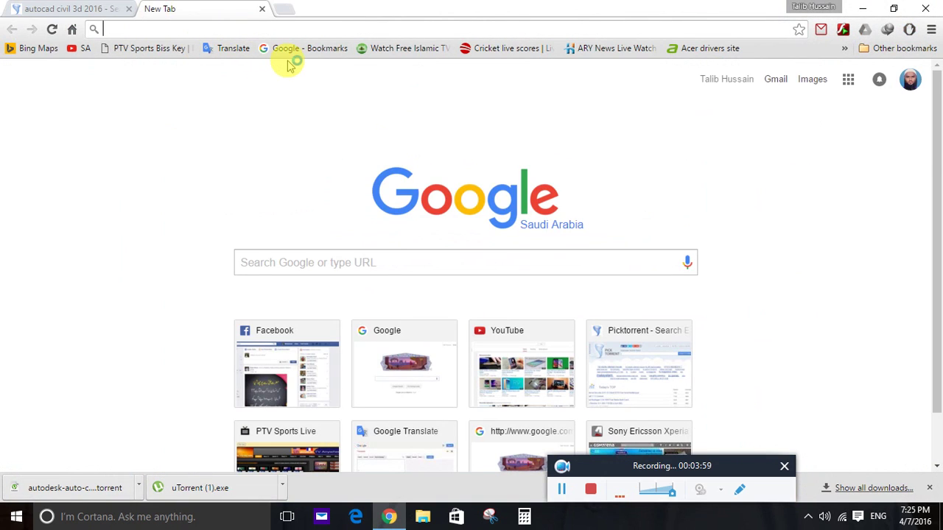
text(KICK)
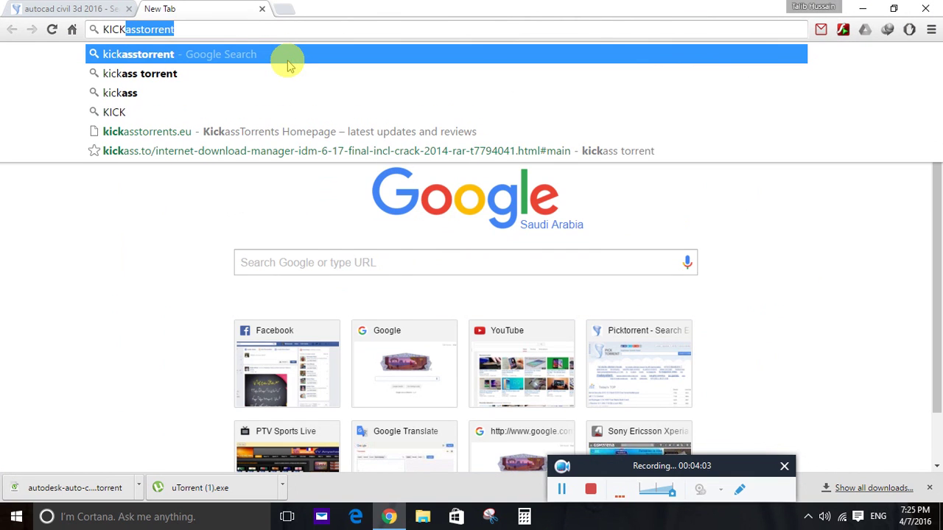
key(BackSpace)
key(BackSpace)
key(BackSpace)
key(BackSpace)
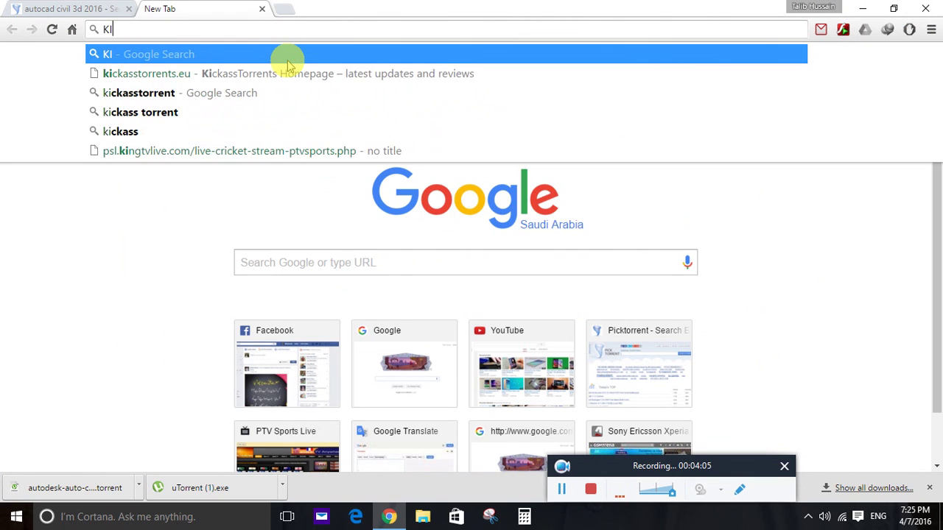
- Search Google for "kat.cr" and open the "Kickass Torrents: KAT" result
text(AT)
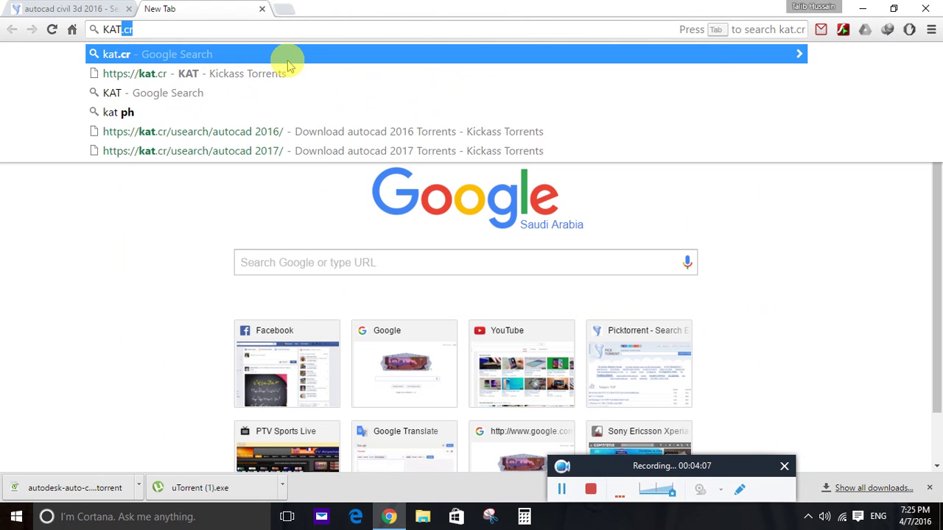
click(117, 55)
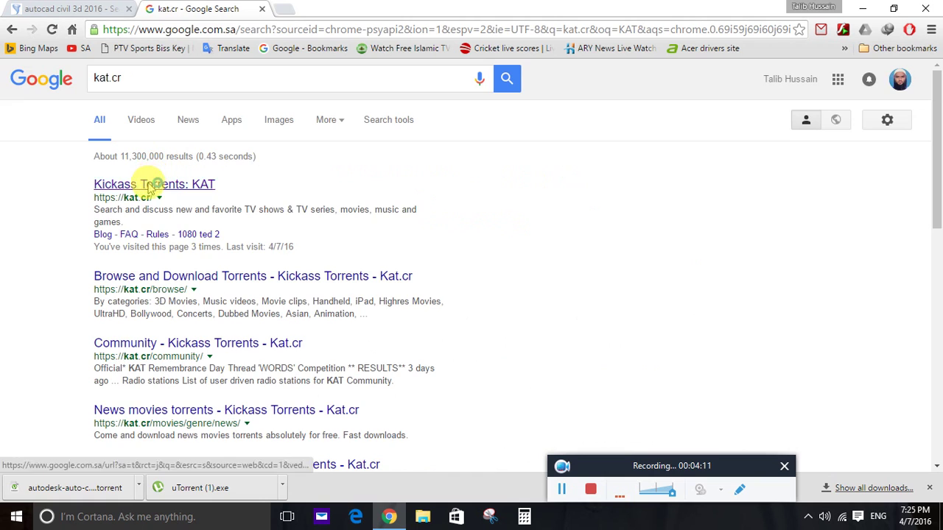
click(148, 184)
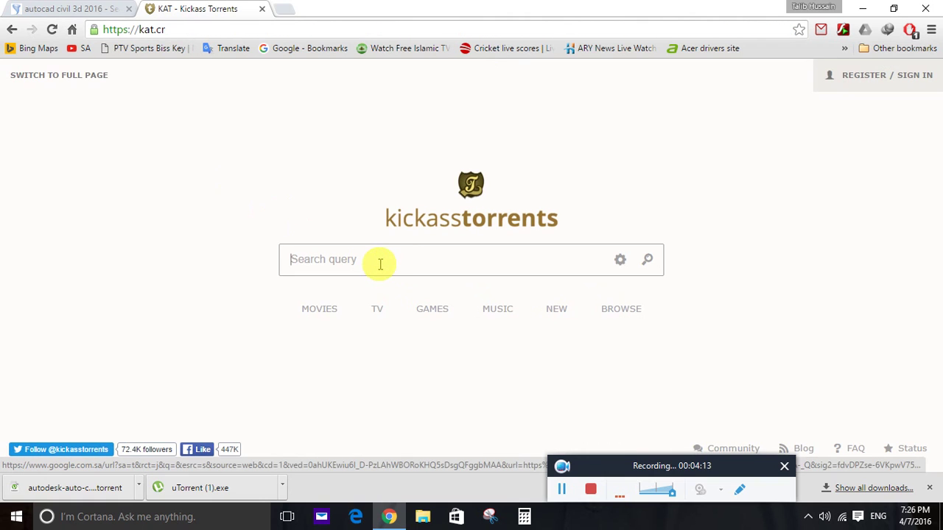
- Search Kickass Torrents for "office 2016" and download the torrent file of Microsoft Office 2016 VL ProPlus English (x86-x64) March 2016
text(OFFICE)
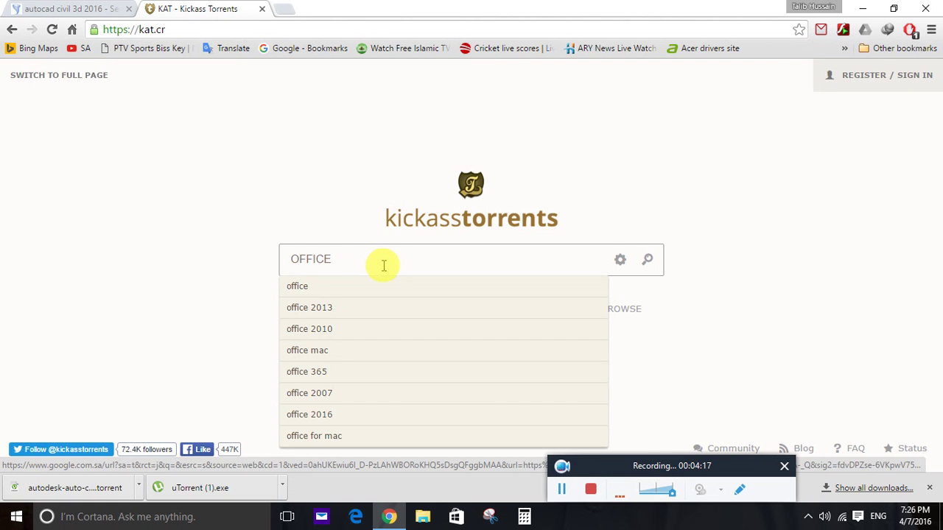
click(324, 414)
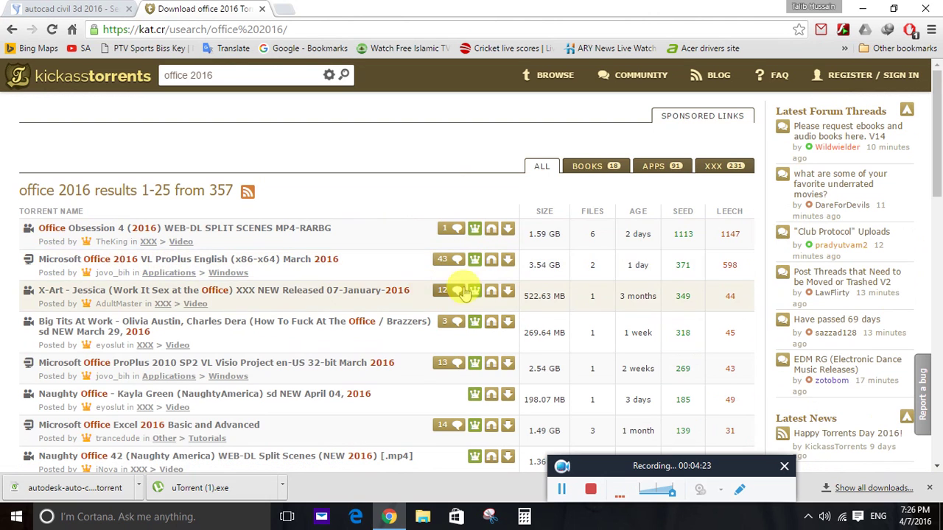
click(508, 263)
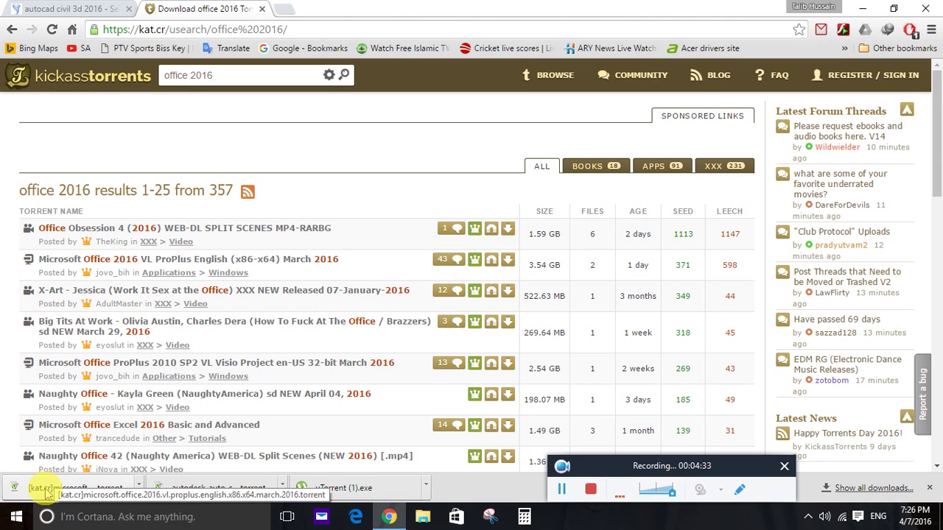
- Open the downloaded Office 2016 torrent in µTorrent and add it with O16.X86.PV.en.16.03.iso excluded
click(46, 492)
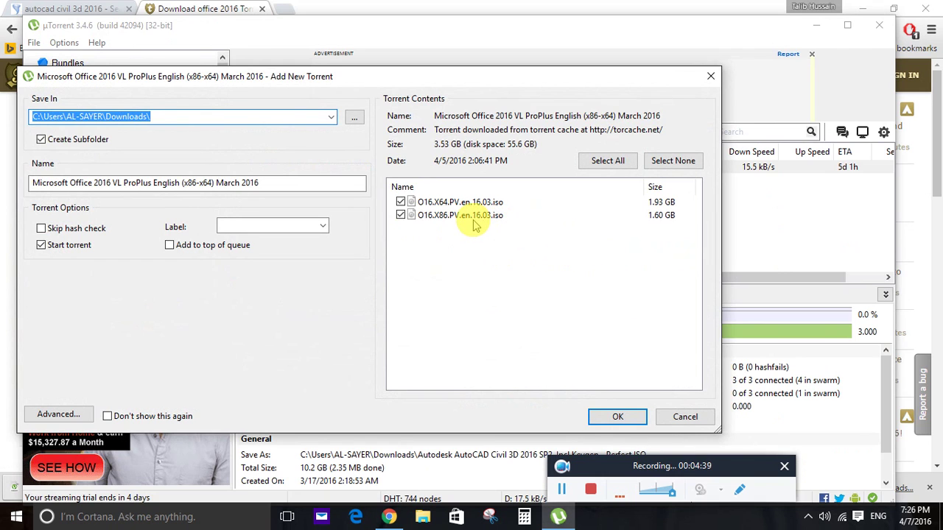
click(399, 215)
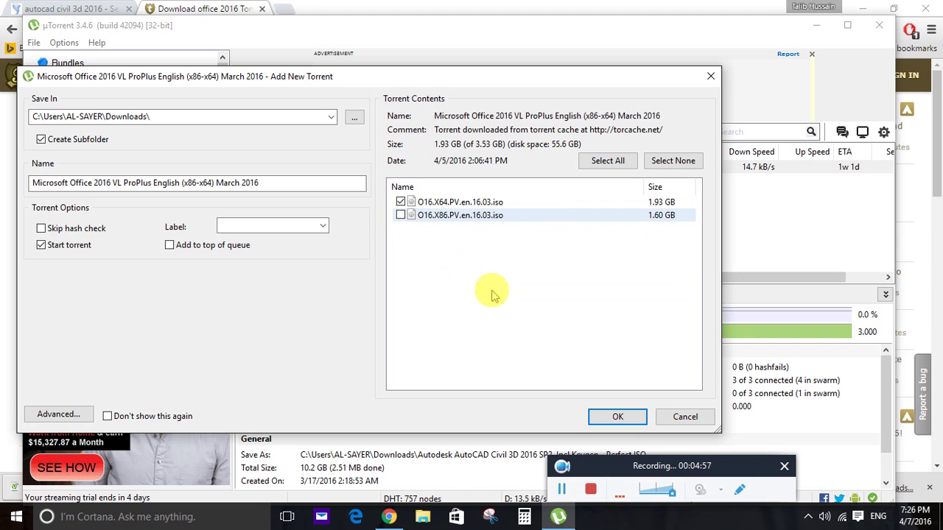
click(616, 417)
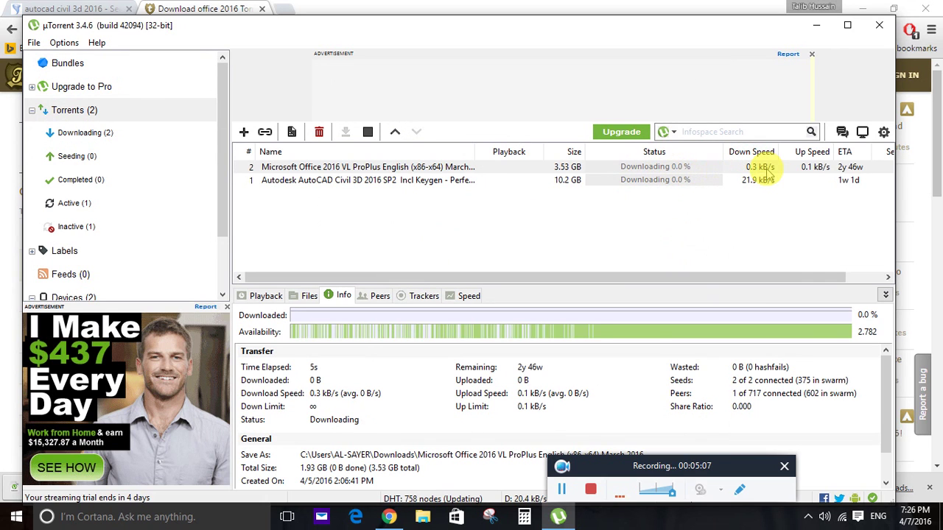
- Open the containing folder of the AutoCAD Civil 3D torrent and view the extraction options for its disc image
right_click(368, 181)
click(401, 194)
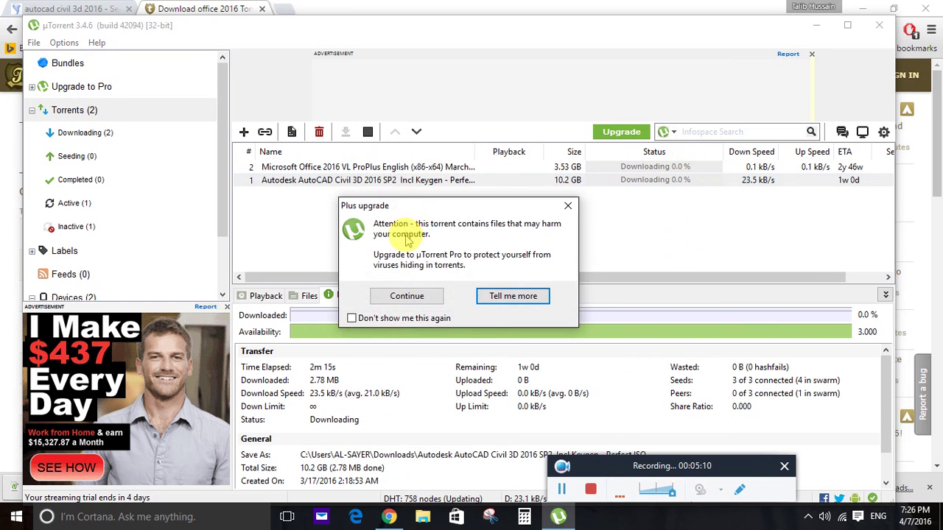
click(407, 295)
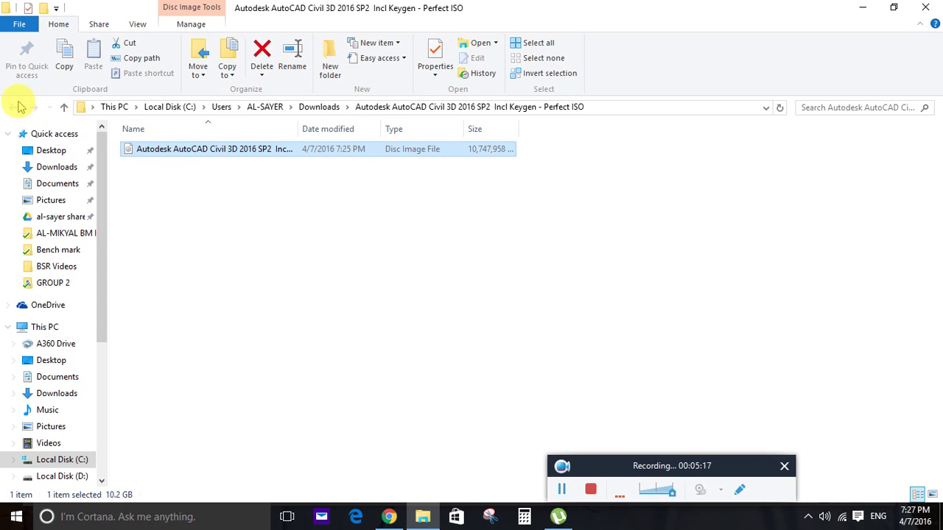
right_click(161, 150)
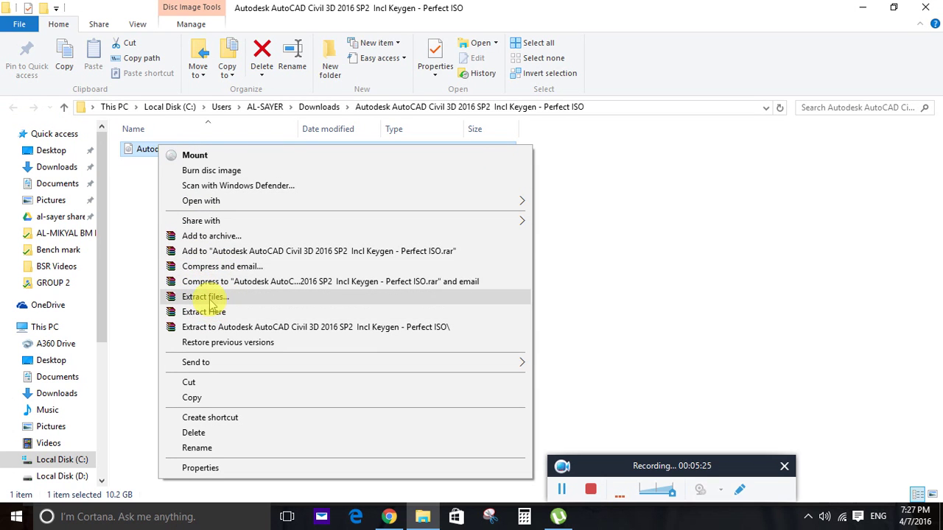
click(638, 249)
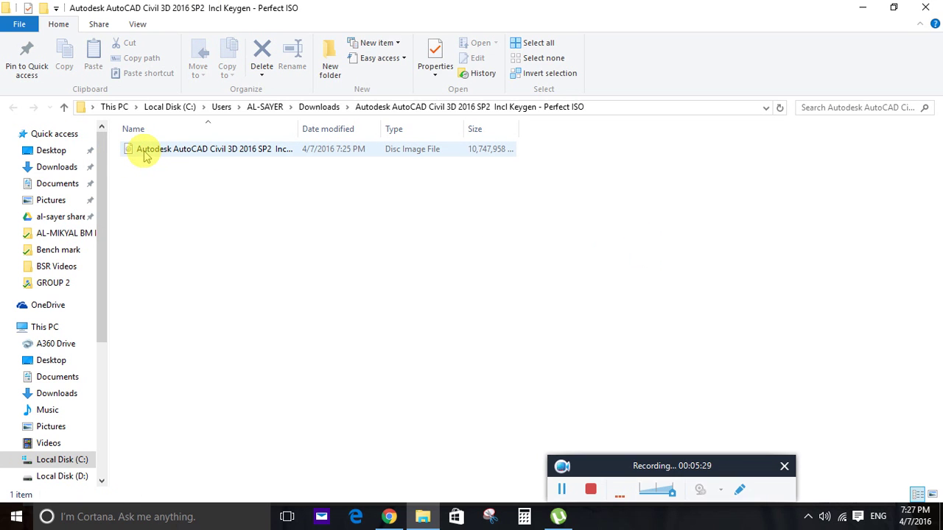
- Browse drive E: through the software and "design software" folders to the inner c3d2016_x64 folder to view its setup files, and close File Explorer
scroll(92, 368, down, 4)
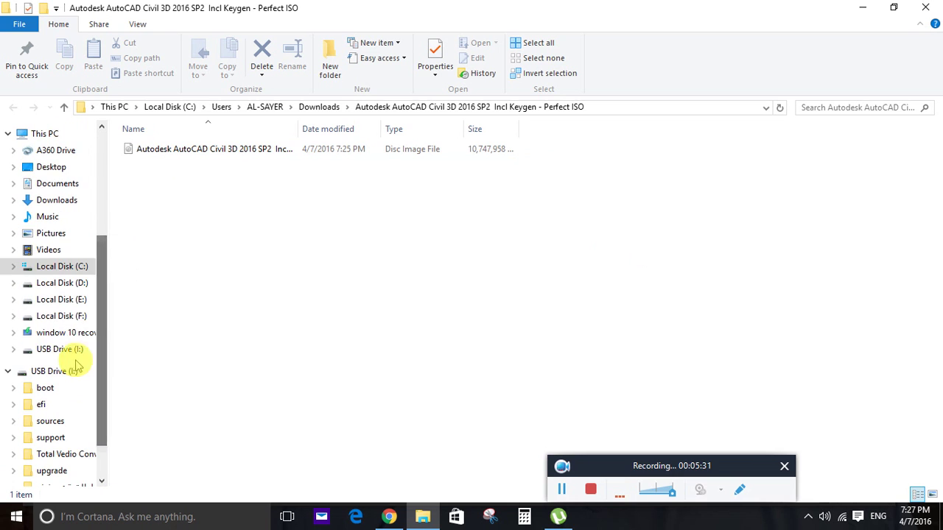
click(74, 316)
click(66, 299)
click(243, 173)
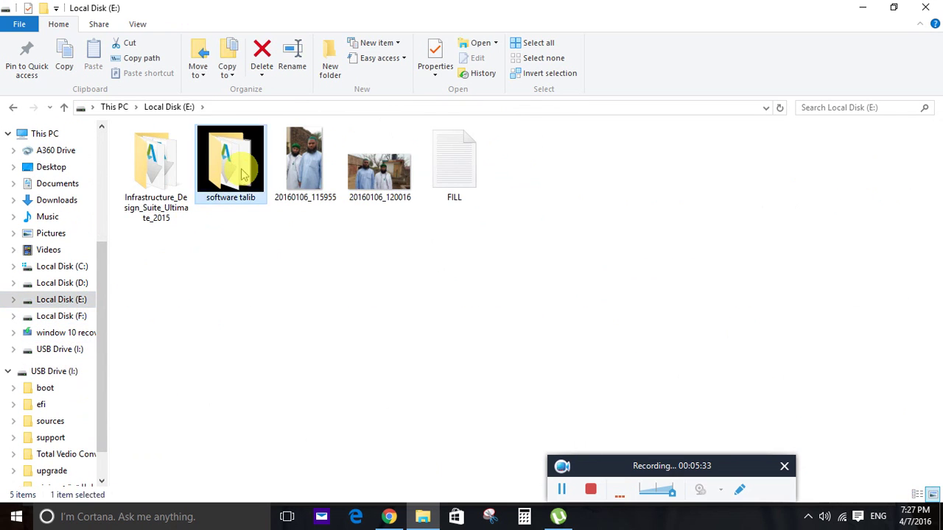
double_click(243, 173)
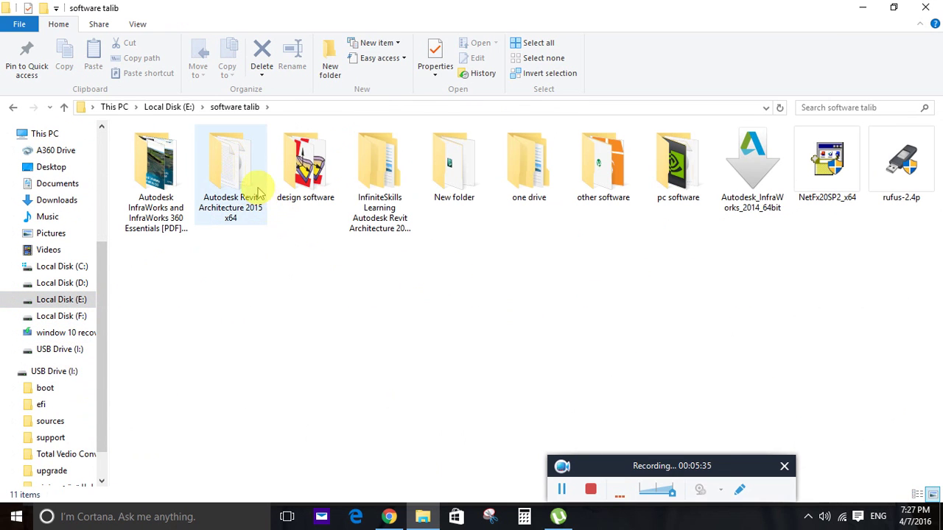
double_click(305, 164)
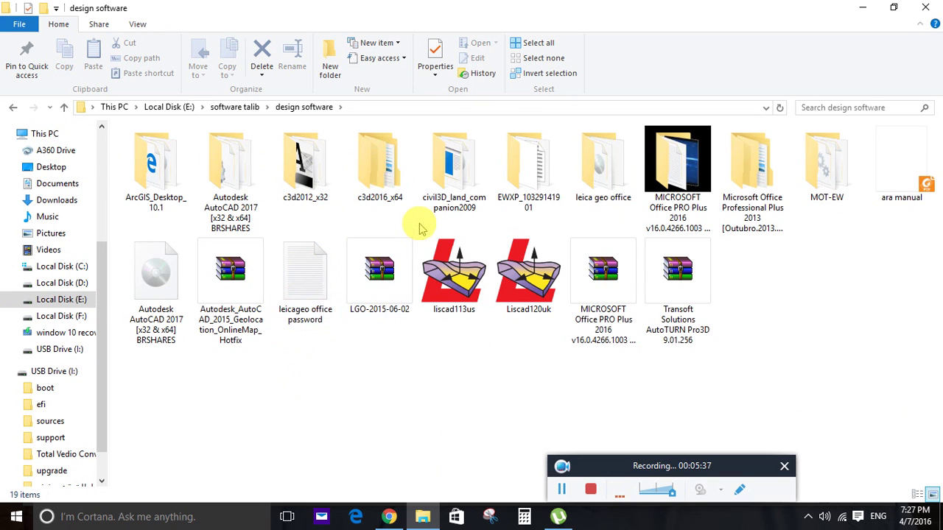
double_click(379, 162)
click(170, 153)
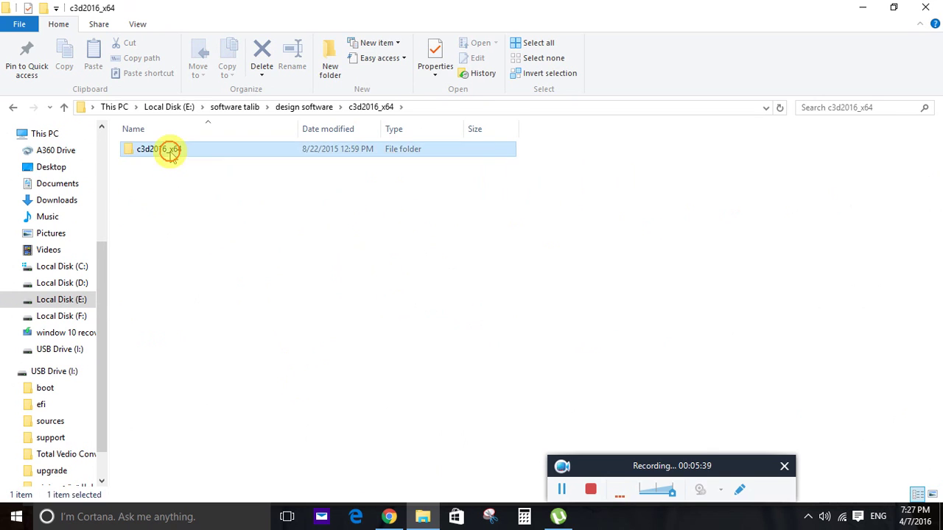
double_click(170, 151)
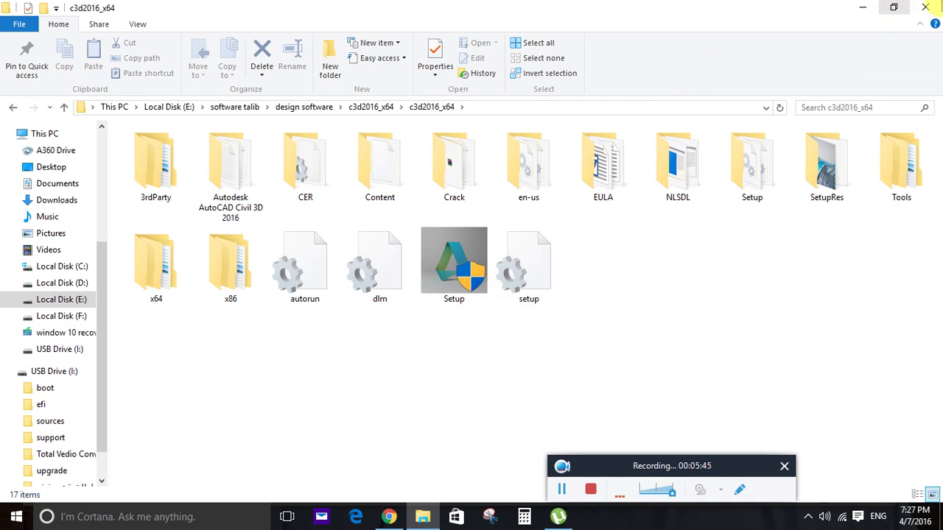
click(927, 8)
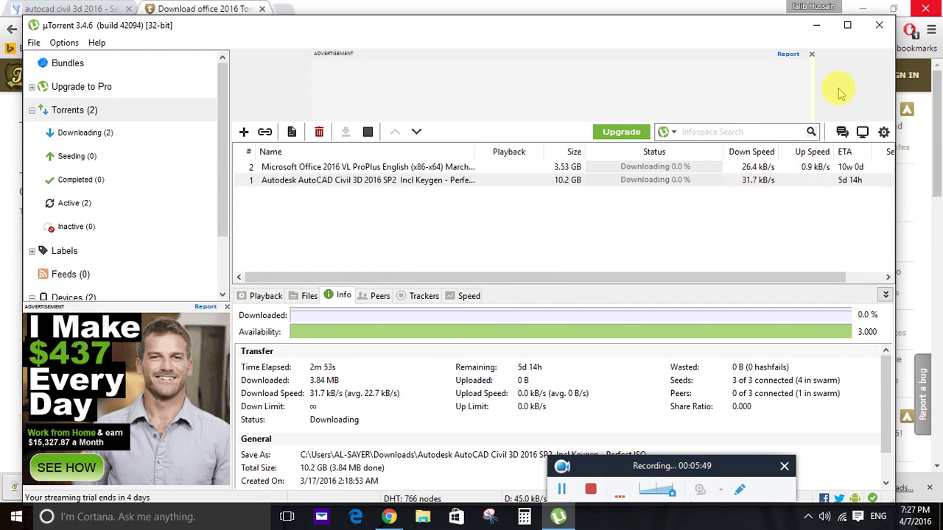
- Remove both the Office 2016 and AutoCAD Civil 3D torrents from µTorrent and close its window
drag(314, 199, 298, 168)
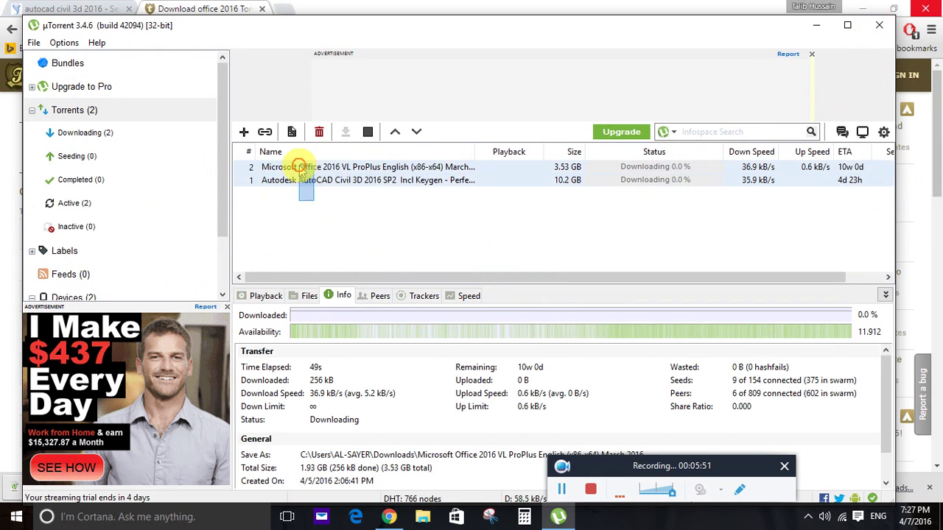
click(319, 131)
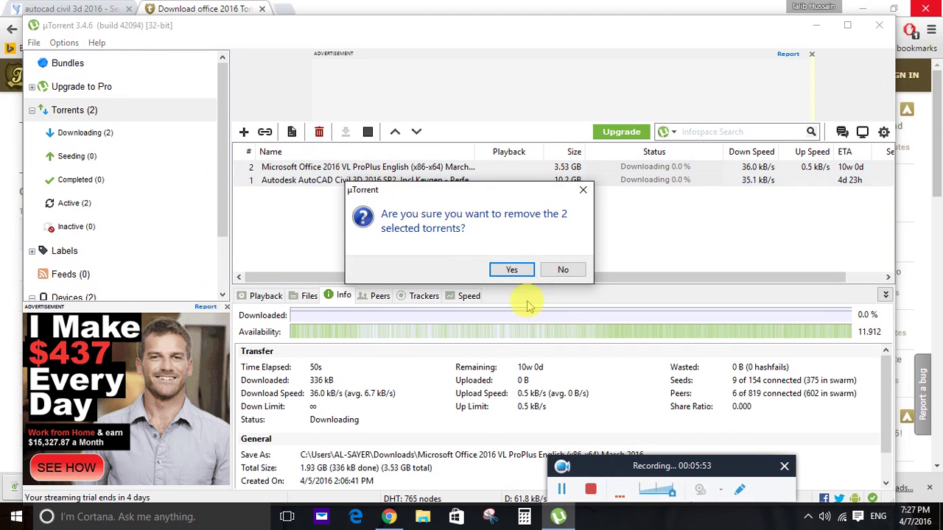
click(511, 271)
click(879, 27)
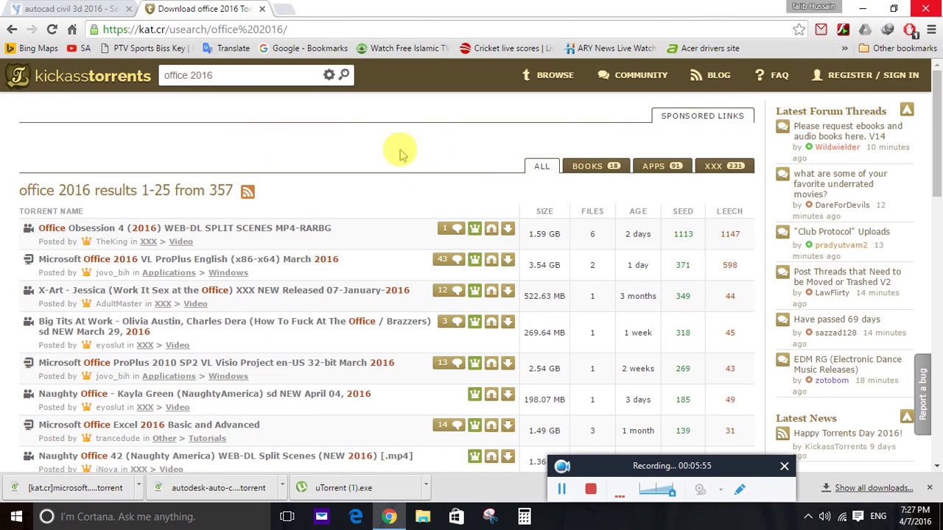
- Switch to the YouTube tab and look over the "Leica TC 02/06/09 in urdu" video page down to its comments
drag(235, 74, 151, 75)
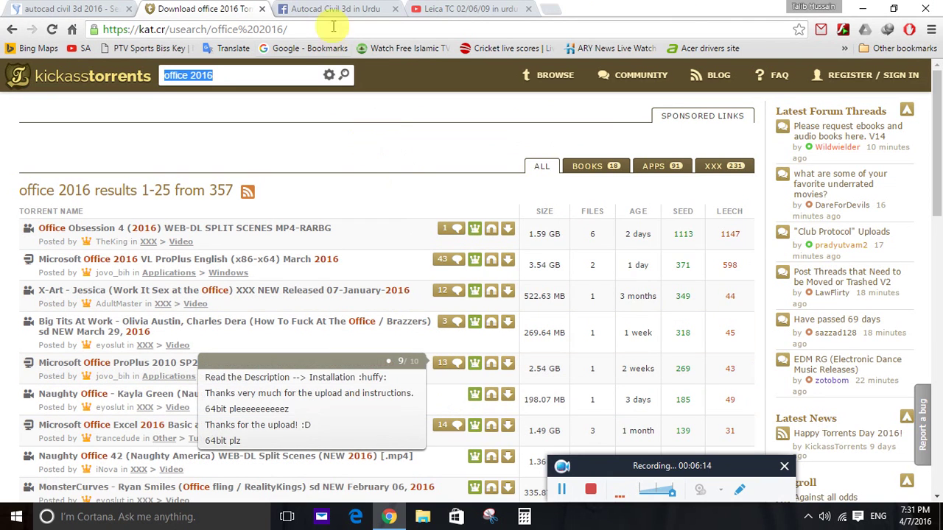
click(466, 8)
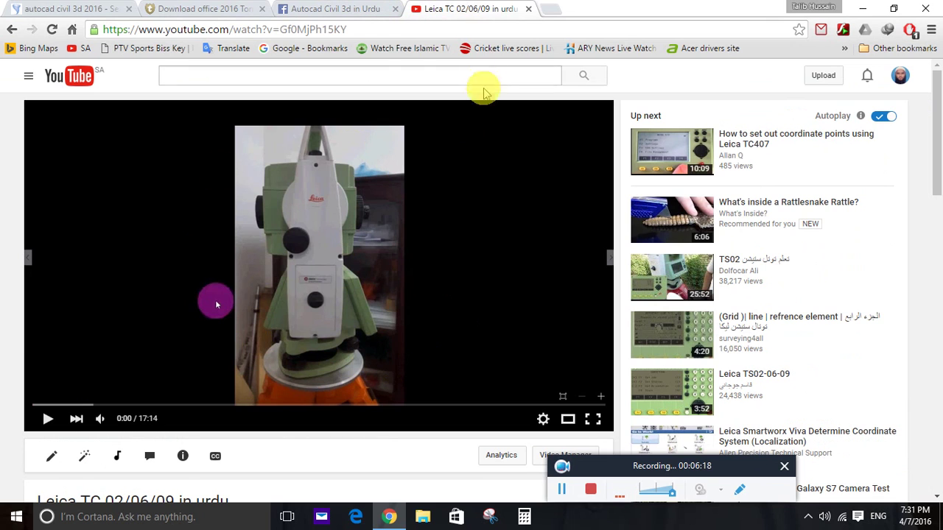
scroll(322, 309, down, 3)
scroll(328, 373, down, 2)
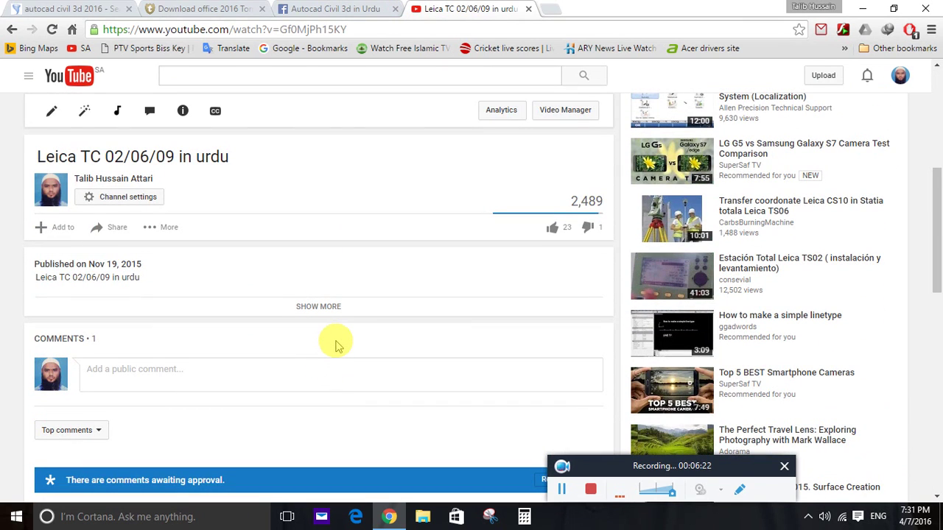
scroll(343, 350, up, 5)
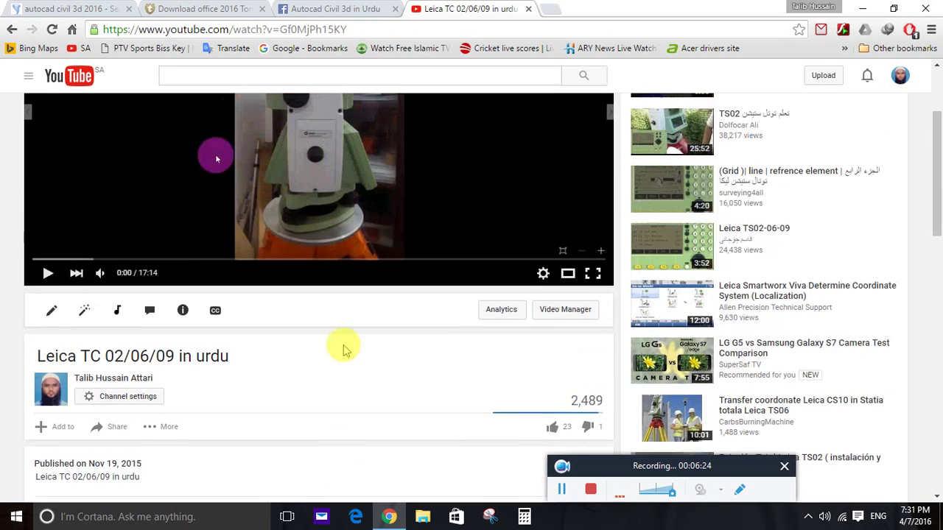
scroll(381, 300, down, 1)
scroll(382, 300, down, 2)
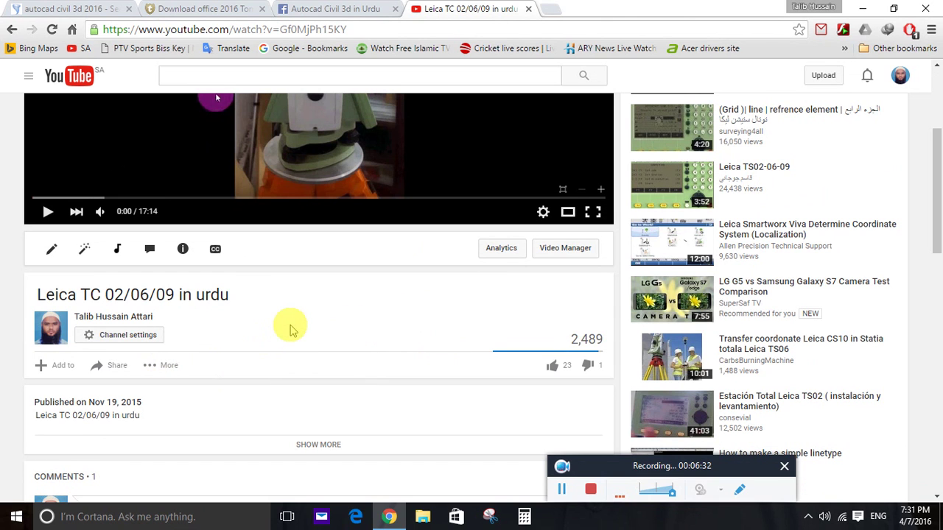
scroll(290, 324, up, 3)
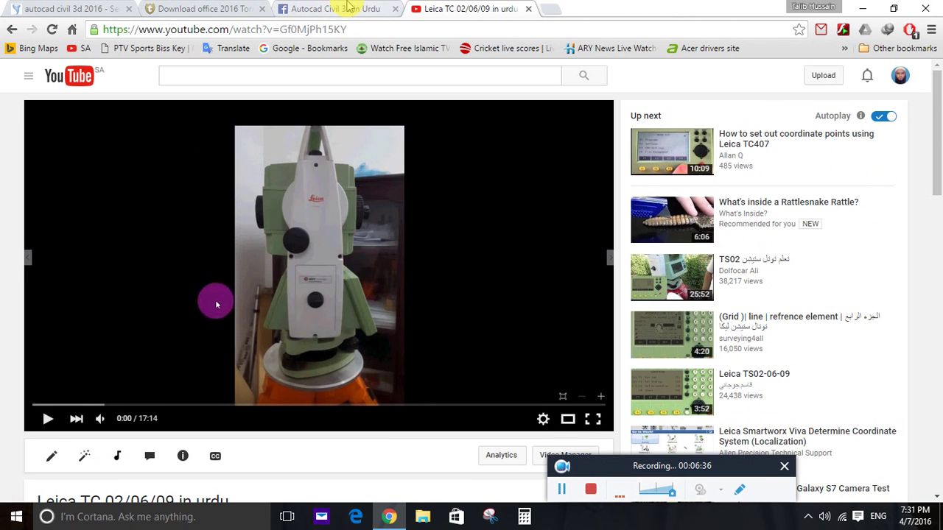
- Switch to the Facebook tab with the "Autocad Civil 3d in Urdu" page and open the managed "LAND Surveyor" page
click(350, 8)
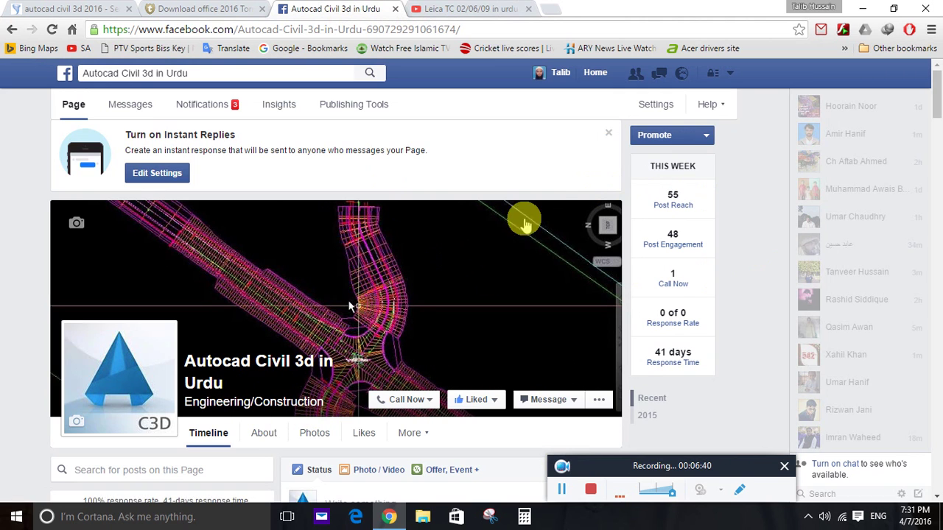
click(726, 75)
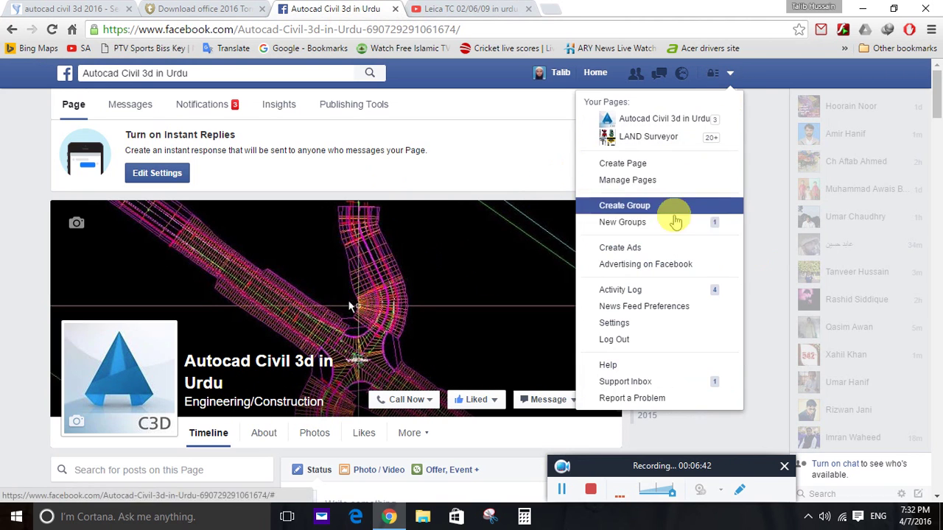
click(641, 138)
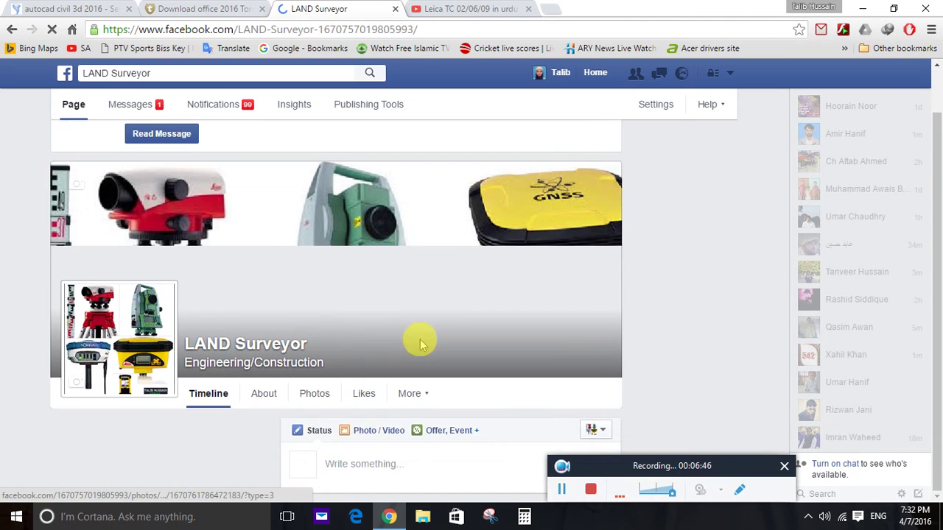
- Look through the LAND Surveyor page's timeline for its shared surveying files, such as instrument manuals and the Master Survey Program
scroll(350, 302, down, 5)
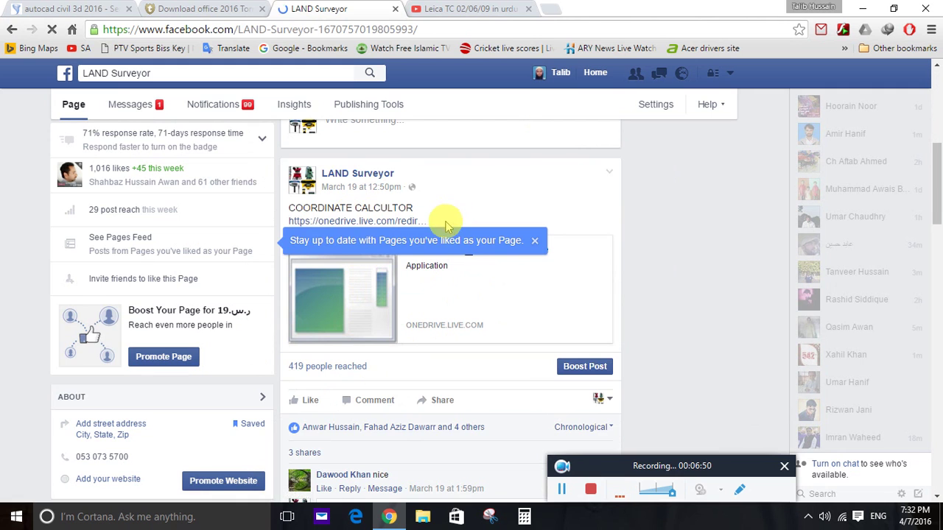
scroll(422, 297, down, 5)
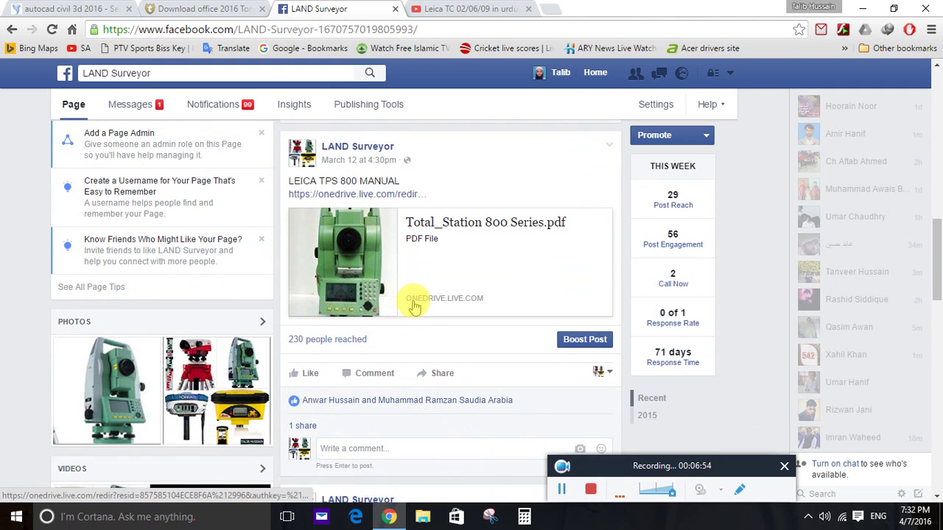
scroll(399, 269, down, 4)
scroll(400, 280, down, 7)
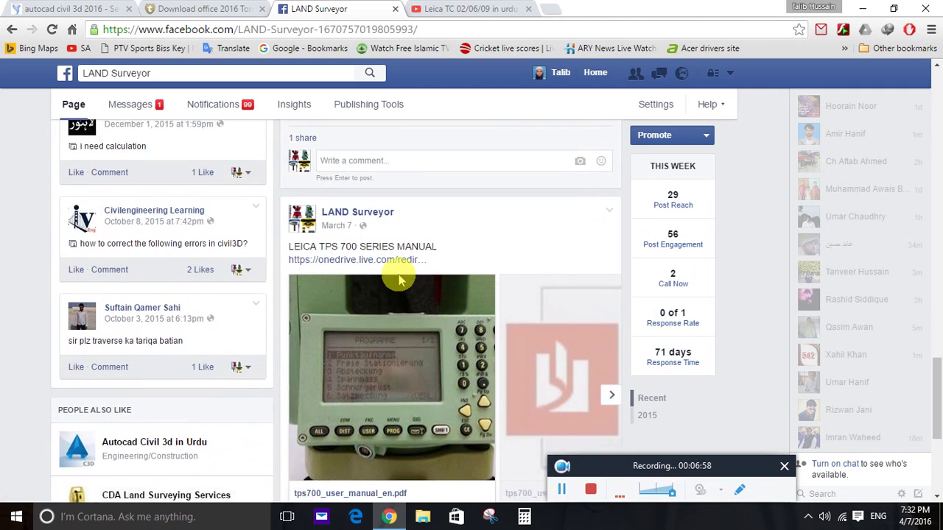
scroll(400, 280, down, 4)
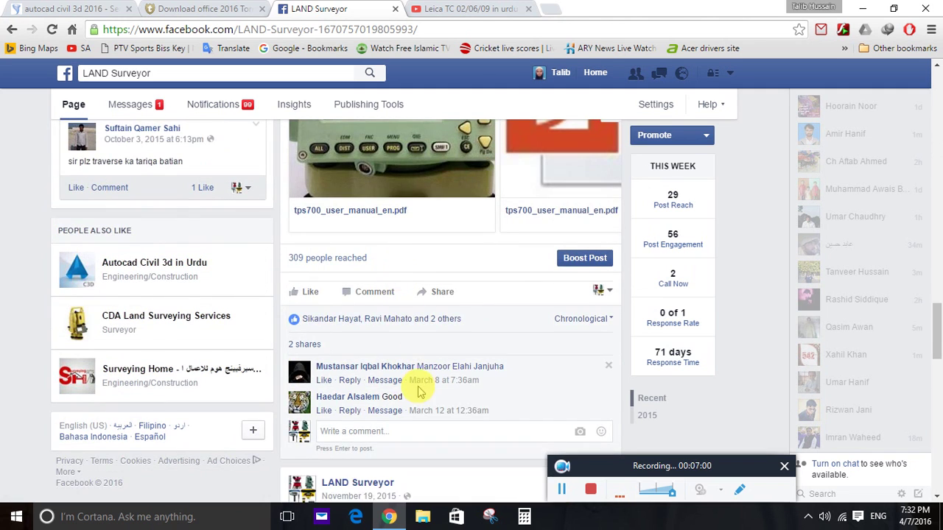
scroll(416, 375, down, 3)
scroll(411, 395, down, 9)
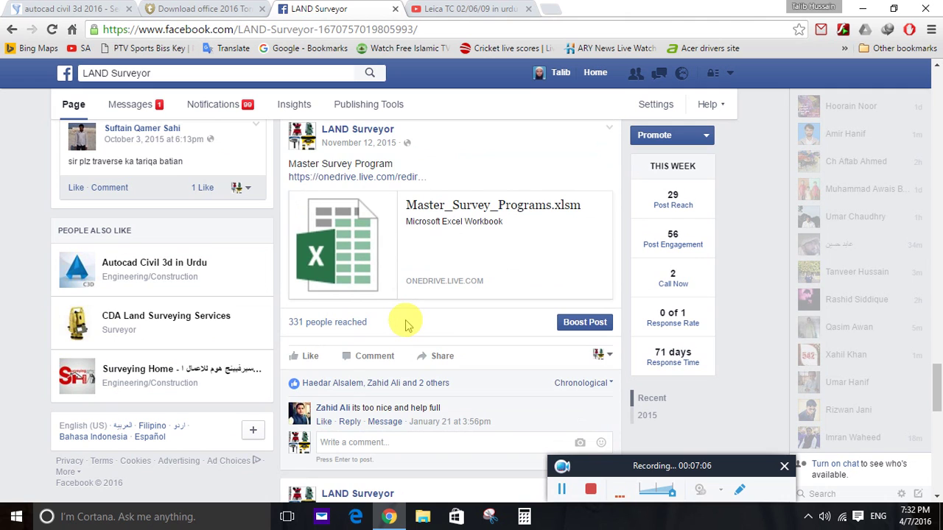
scroll(407, 324, up, 5)
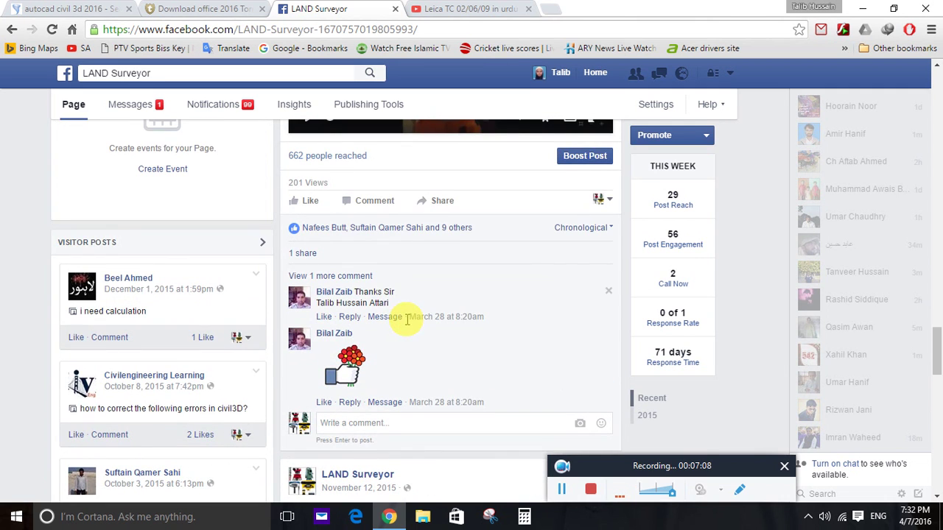